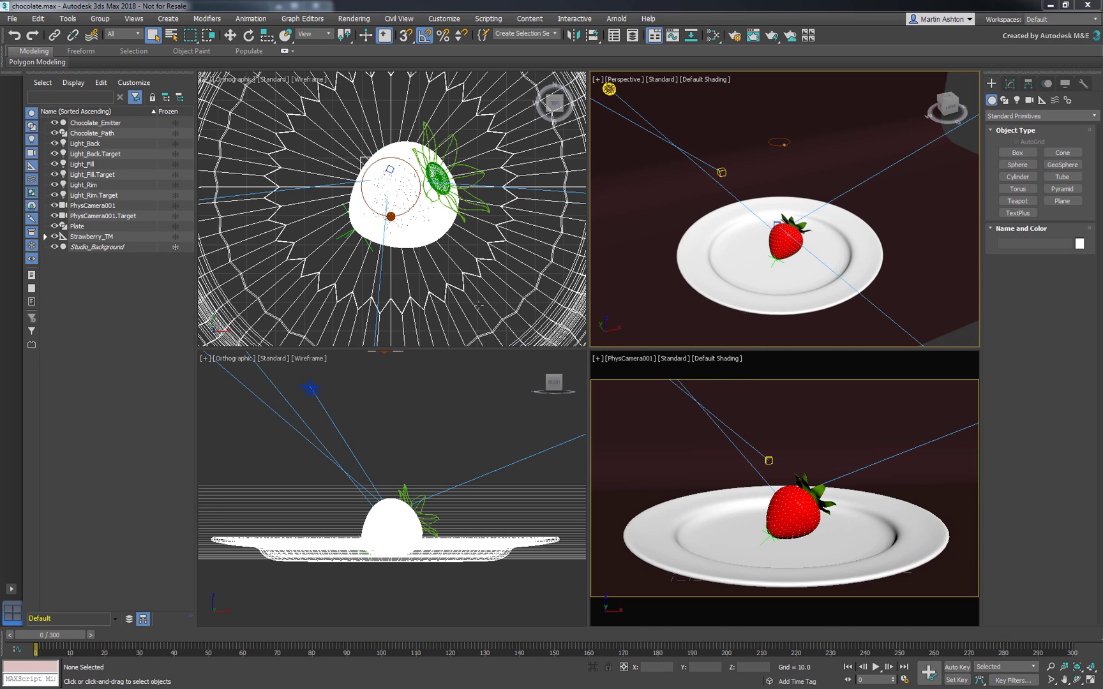
Select Chocolate_Emitter and scrub the timeline to frame 24 to preview its animation.
left_click(95, 123)
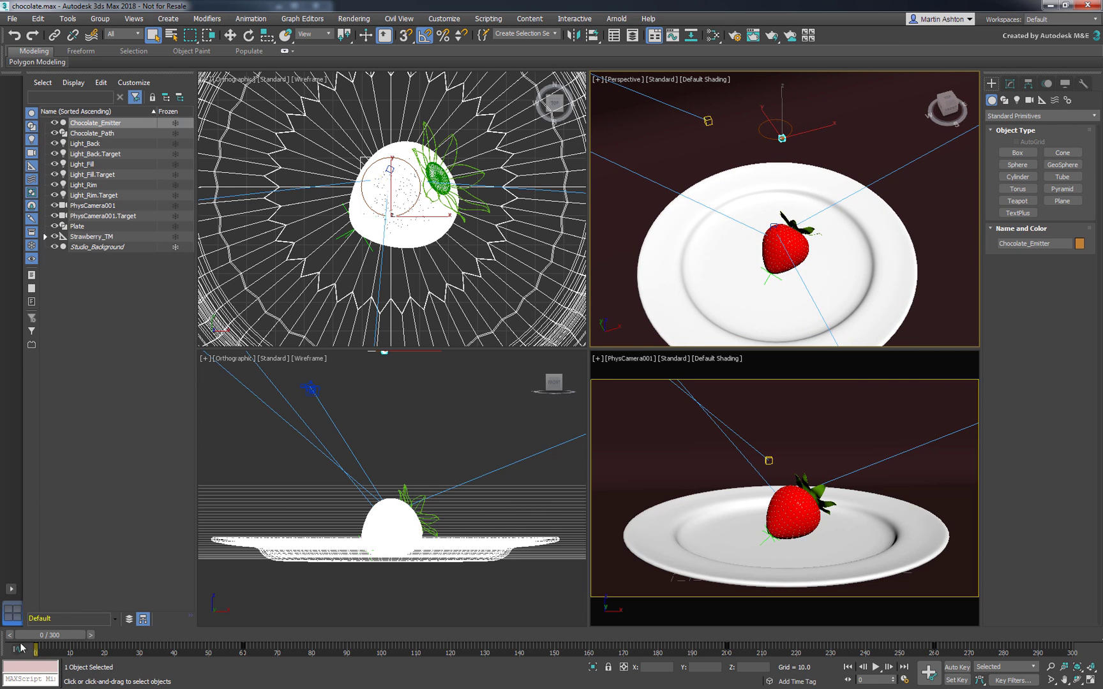
left_click_drag(32, 638, 118, 637)
left_click(614, 363)
Create a Liquid fluid object above the strawberry.
left_click(1040, 116)
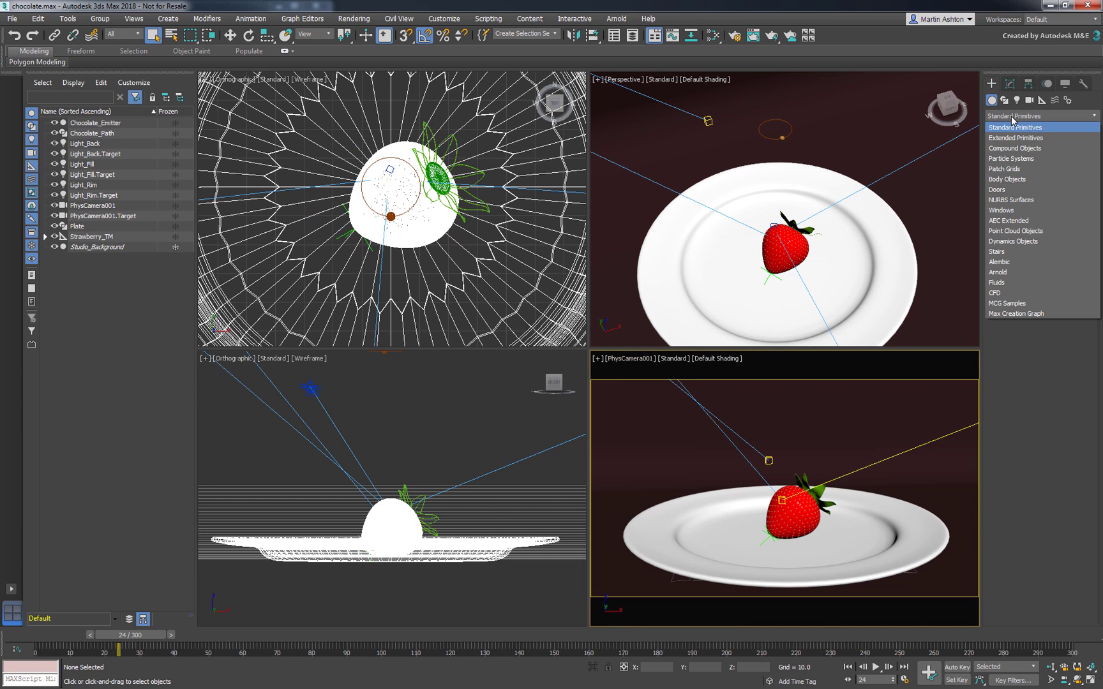
left_click(1010, 285)
left_click(1017, 152)
left_click_drag(941, 207, 945, 212)
right_click(855, 173)
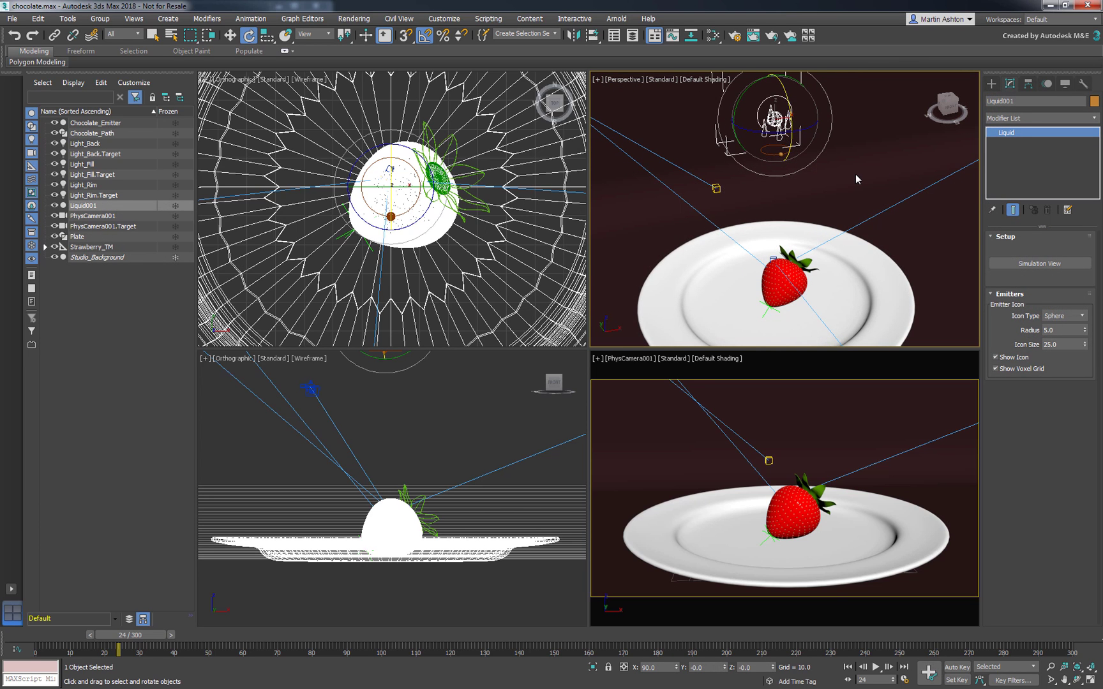
Rename the new liquid object as Chocolate_Liquid.
left_click(107, 206)
right_click(106, 206)
left_click(121, 253)
type("Choc")
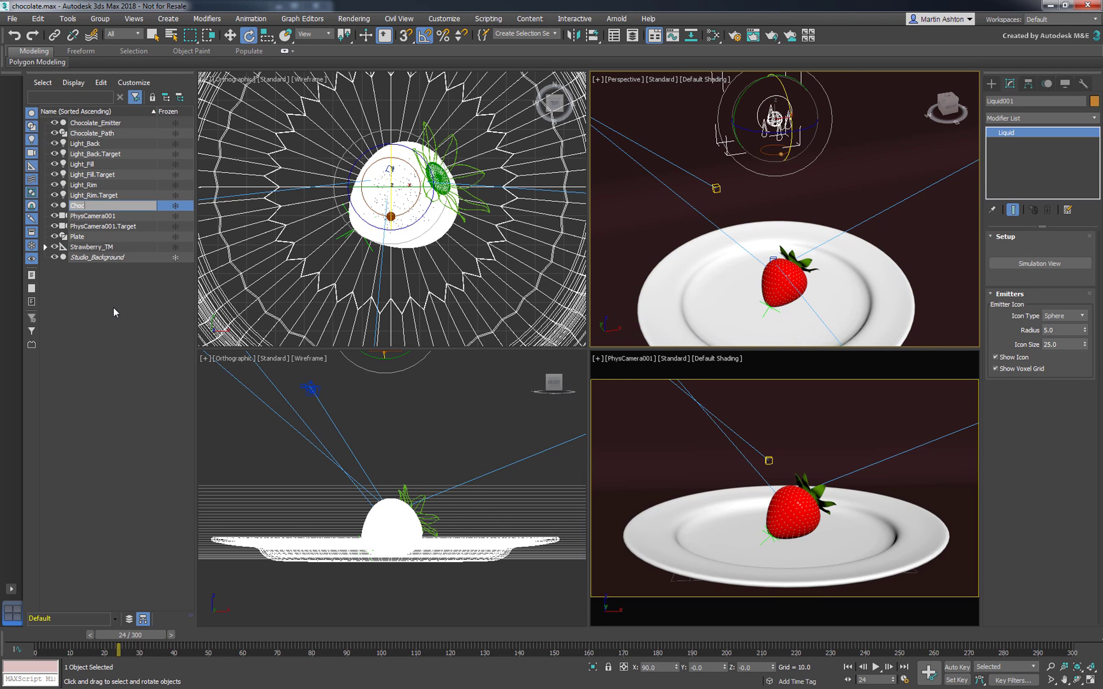
type("olate_Liquid")
key("Return")
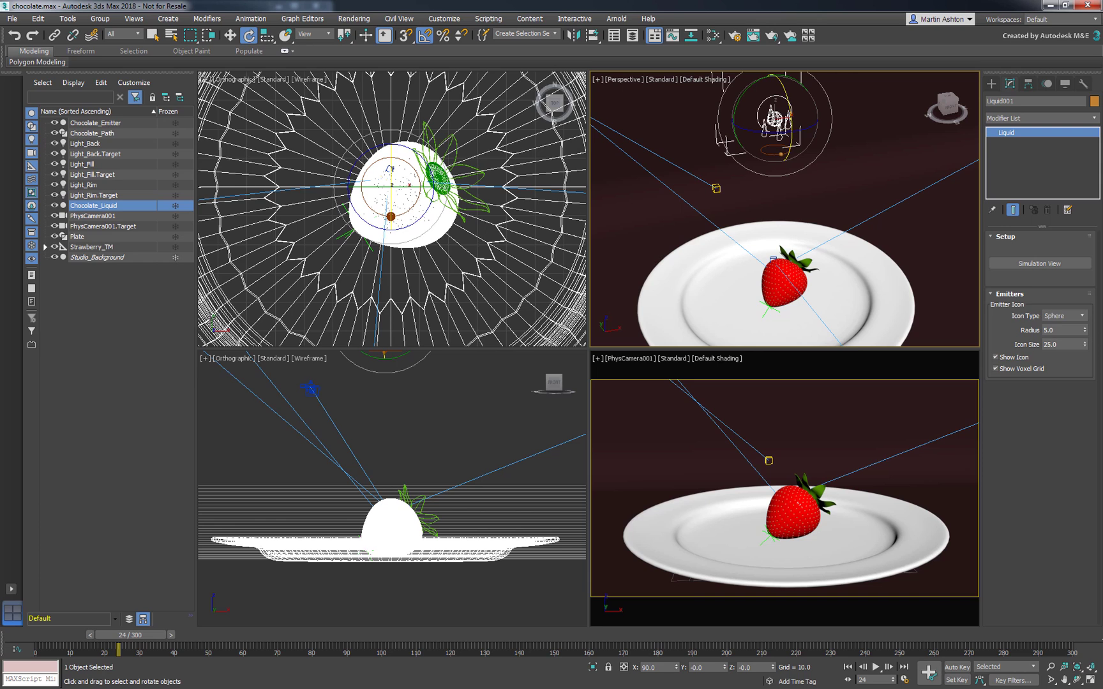
Open the liquid's Simulation View and add the Strawberry, Leaves, Cap and Plate objects as colliders.
left_click(1031, 263)
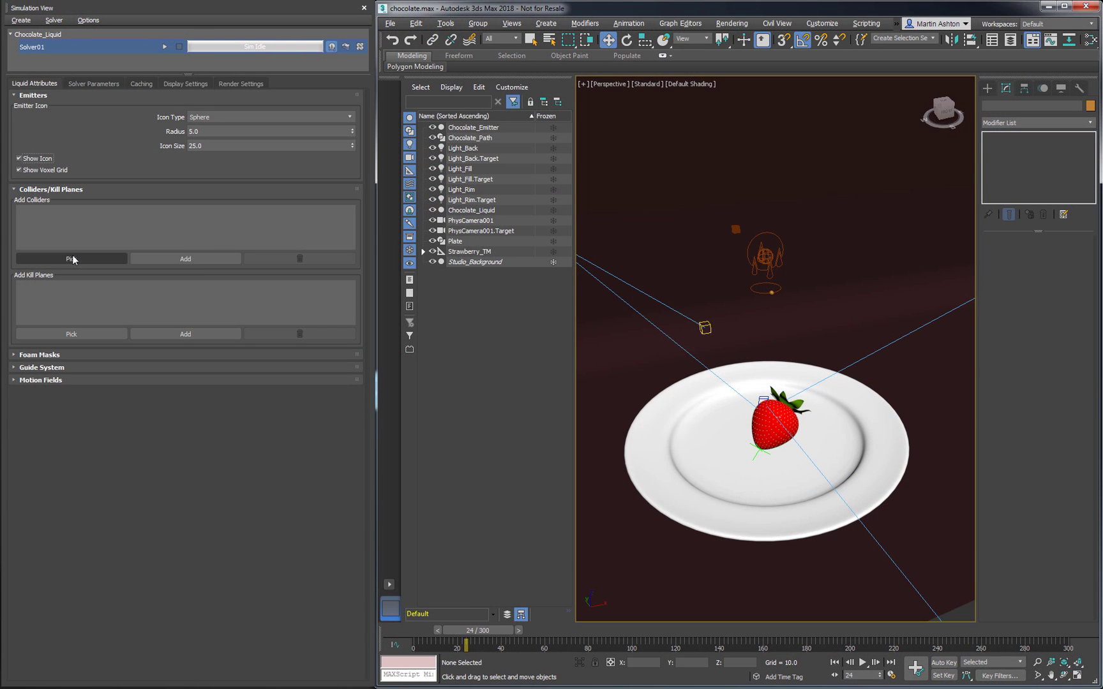
left_click(73, 259)
left_click(759, 429)
left_click(798, 404)
scroll(718, 383, "up", 5)
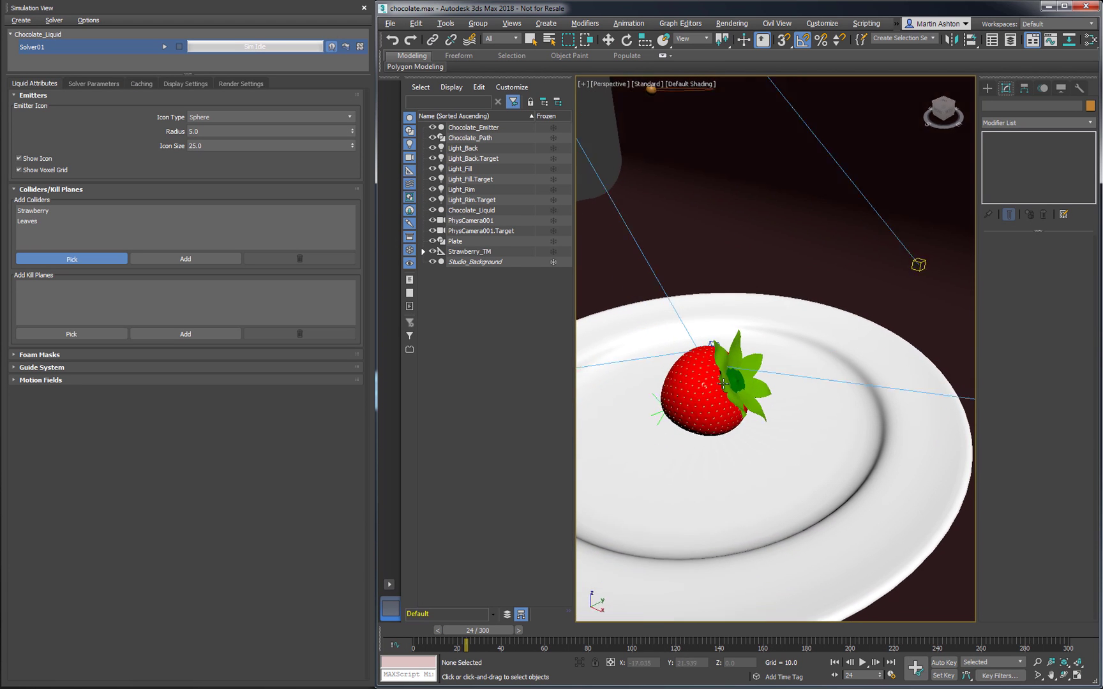
left_click(734, 378)
scroll(734, 378, "down", 5)
left_click(644, 541)
middle_click_drag(644, 541, 714, 499)
scroll(714, 499, "down", 3)
key("Escape")
key("w")
scroll(672, 322, "down", 3)
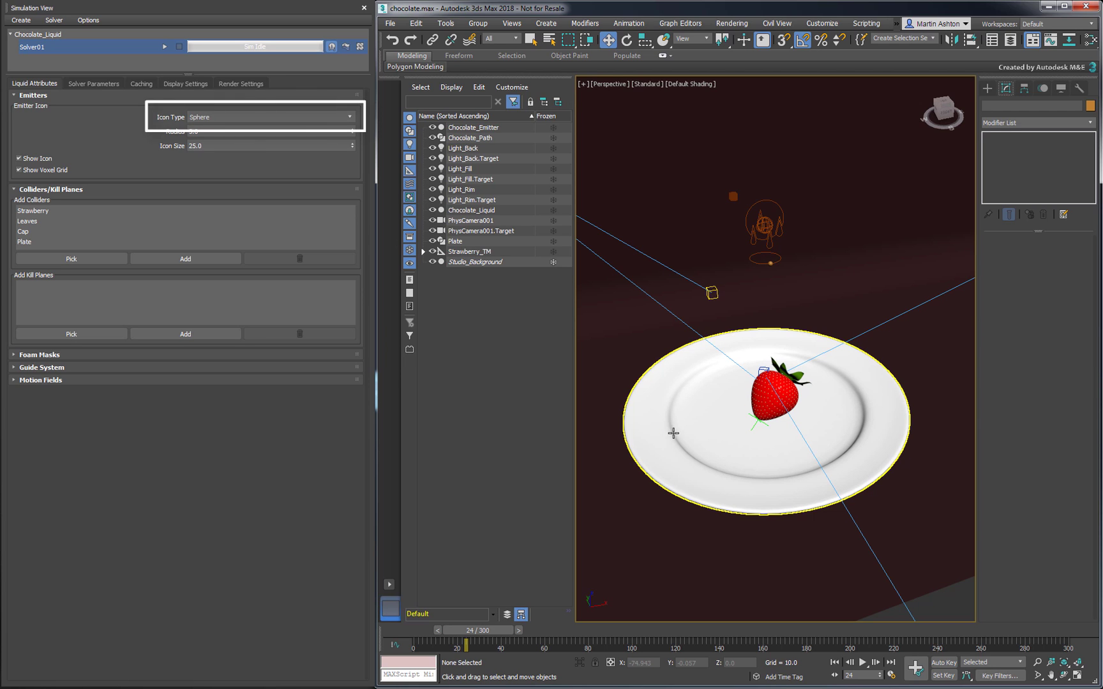
Set the emitter icon type to Custom and add Chocolate_Emitter as the custom emitter object.
left_click(247, 116)
left_click(221, 158)
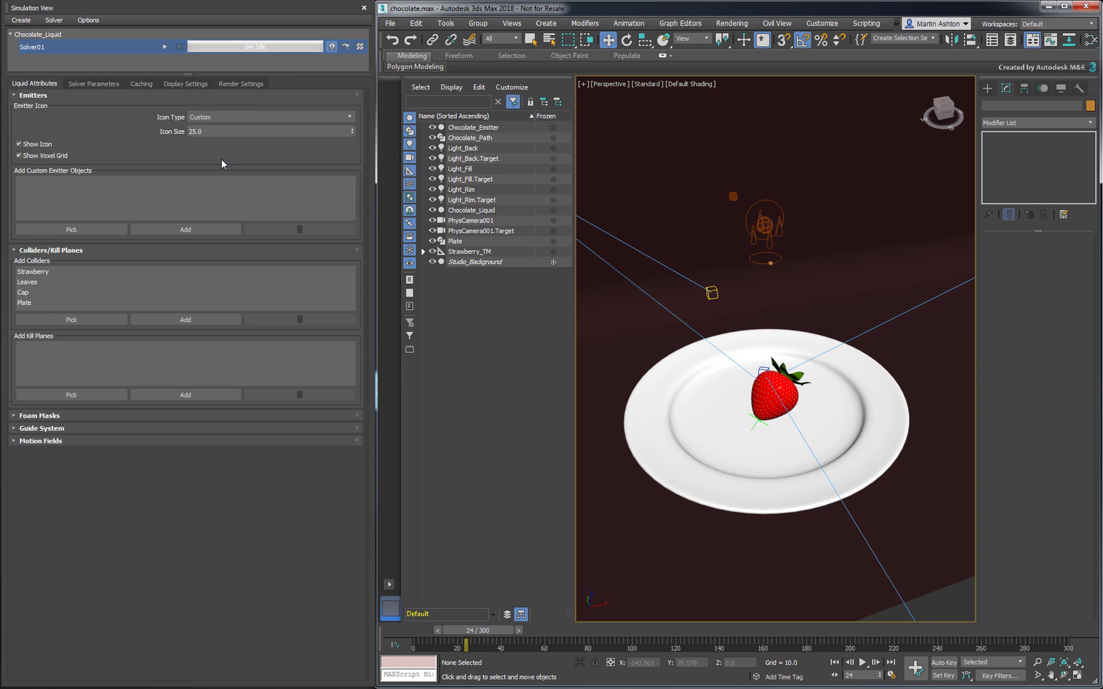
left_click(98, 229)
left_click(766, 262)
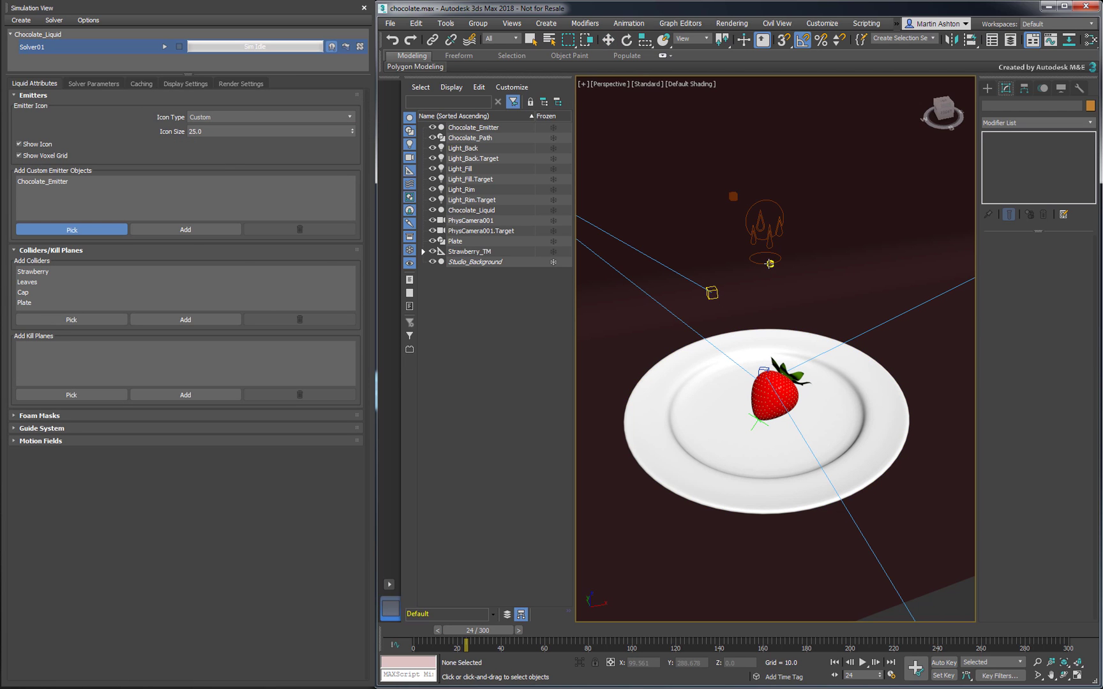
left_click(79, 230)
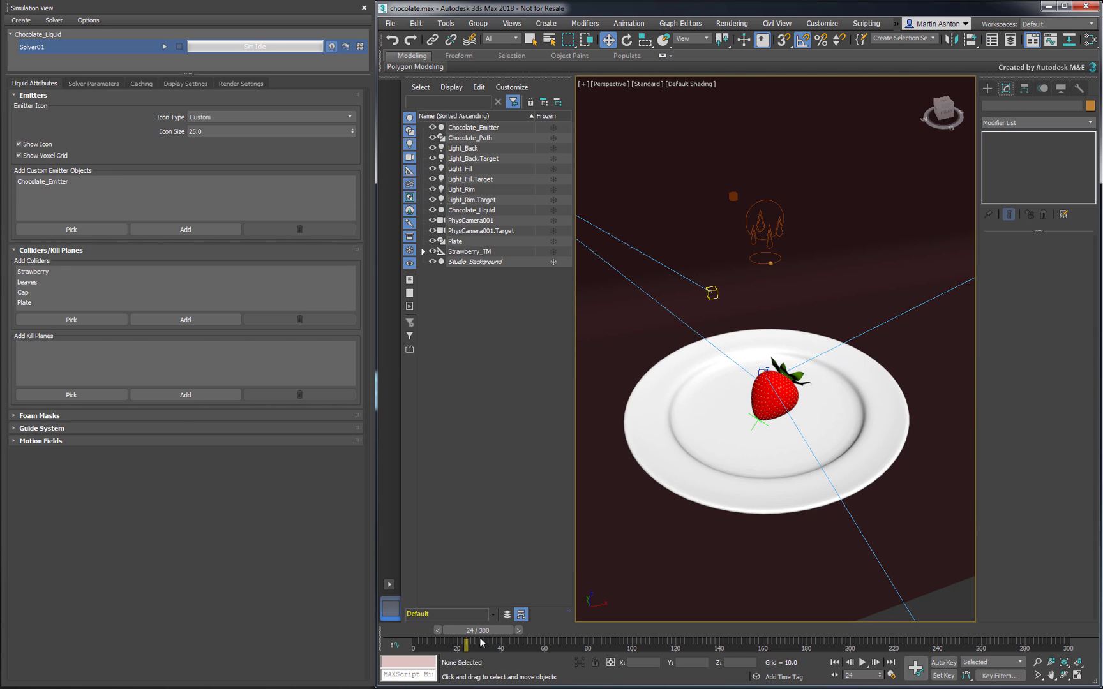
Keyframe Enable Liquid Emission off at frame 260 in the solver's Emitter Objects parameters using Auto Key.
left_click_drag(482, 632, 986, 640)
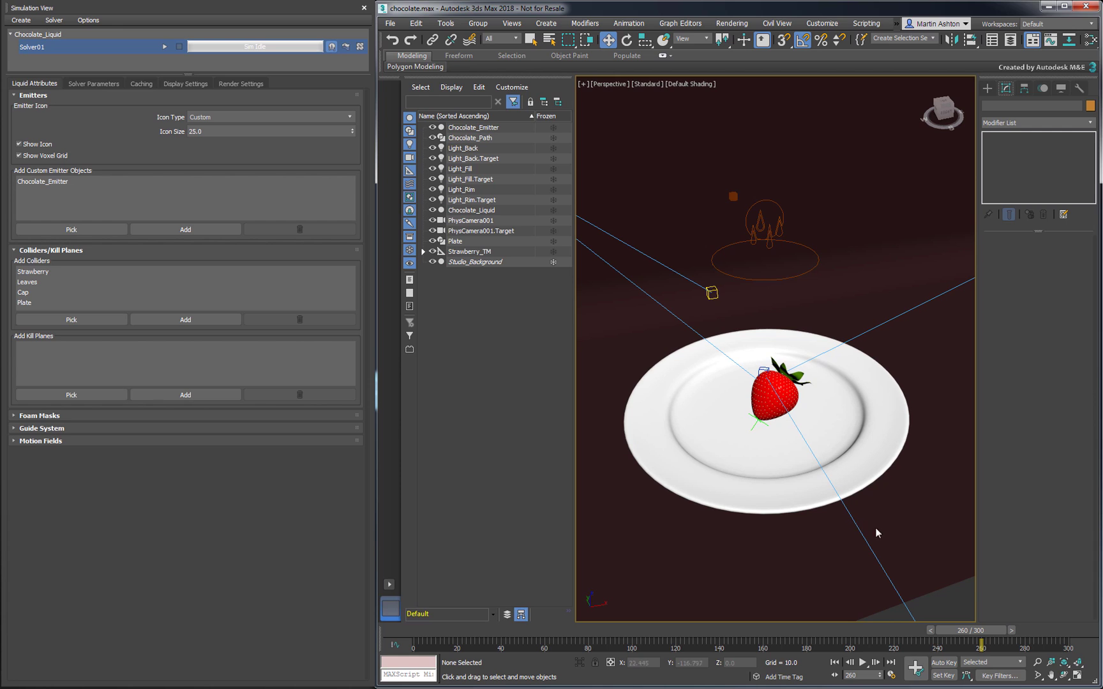
left_click(943, 663)
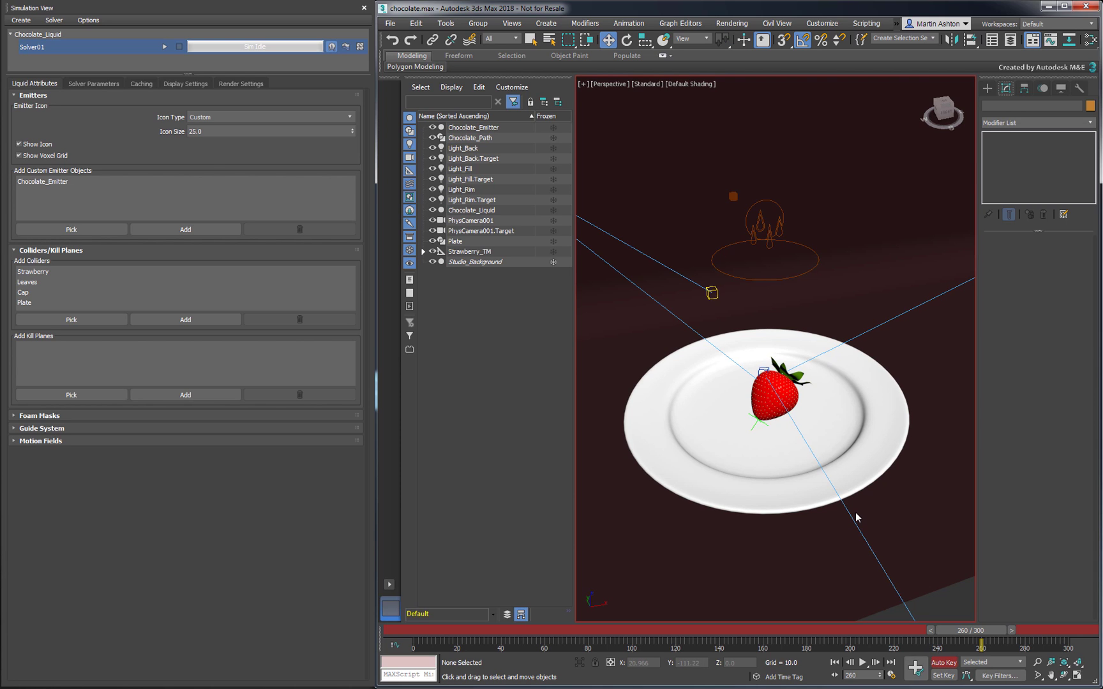
left_click(99, 83)
left_click(61, 117)
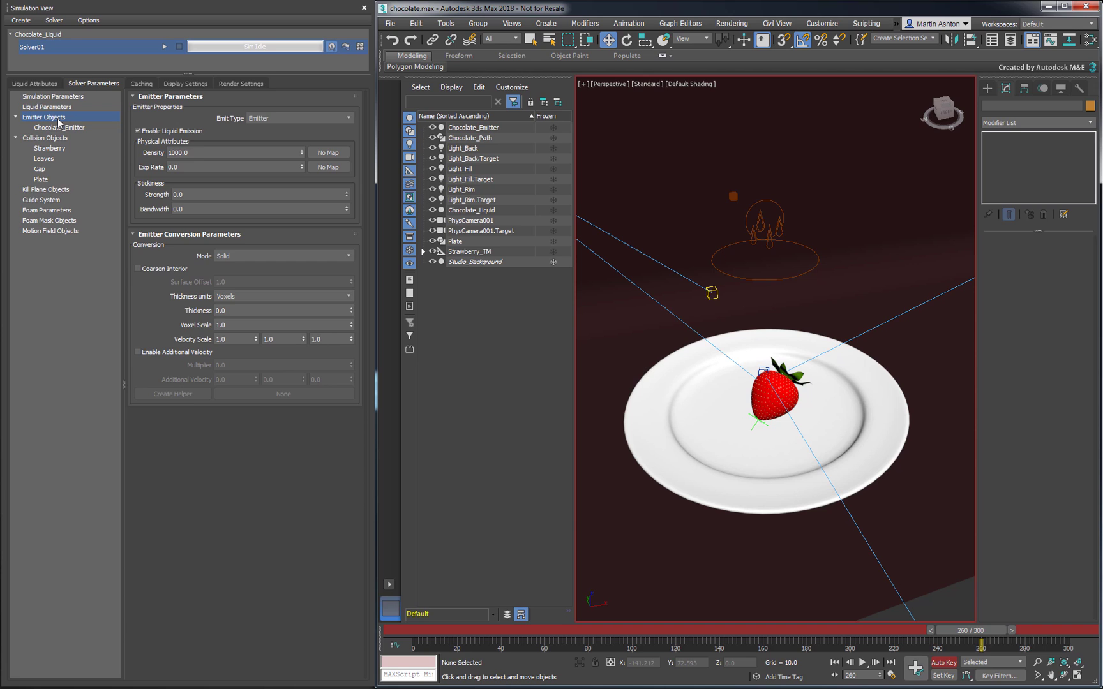
left_click(150, 131)
left_click(953, 664)
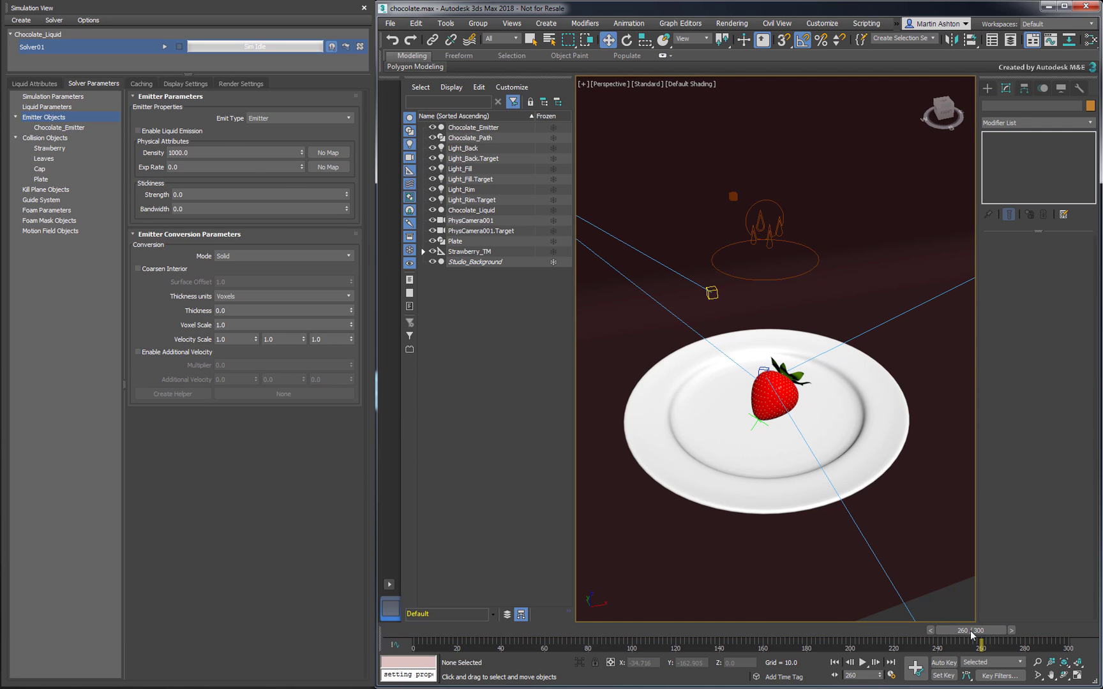
mouse_move(972, 635)
left_mouse_down()
mouse_move(911, 635)
mouse_move(1008, 635)
mouse_move(922, 635)
mouse_move(981, 635)
left_mouse_up()
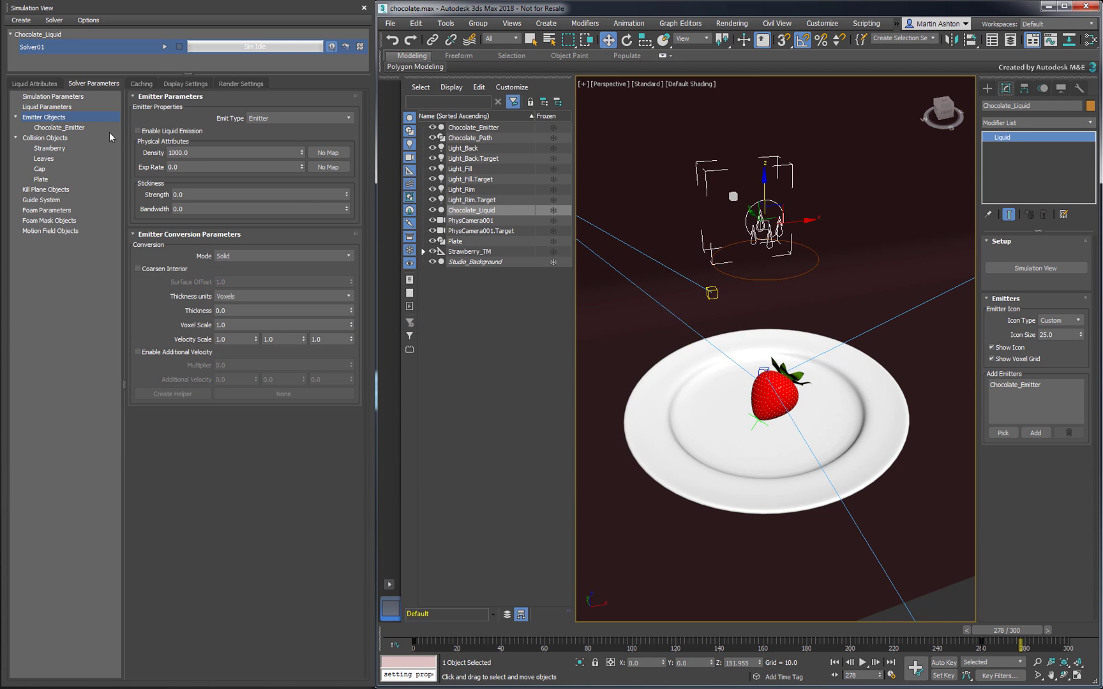
Override the global controls for Chocolate_Emitter's emitter and conversion parameters, and examine the available emit types.
left_click(76, 128)
left_click(140, 110)
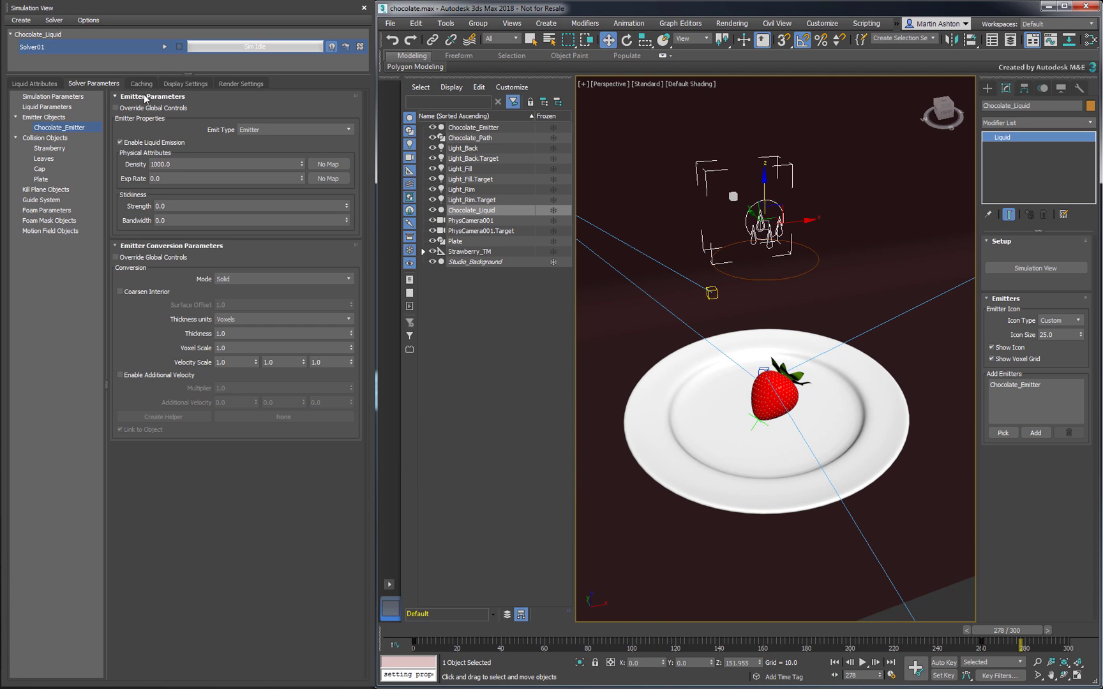
left_click(153, 107)
left_click(171, 301)
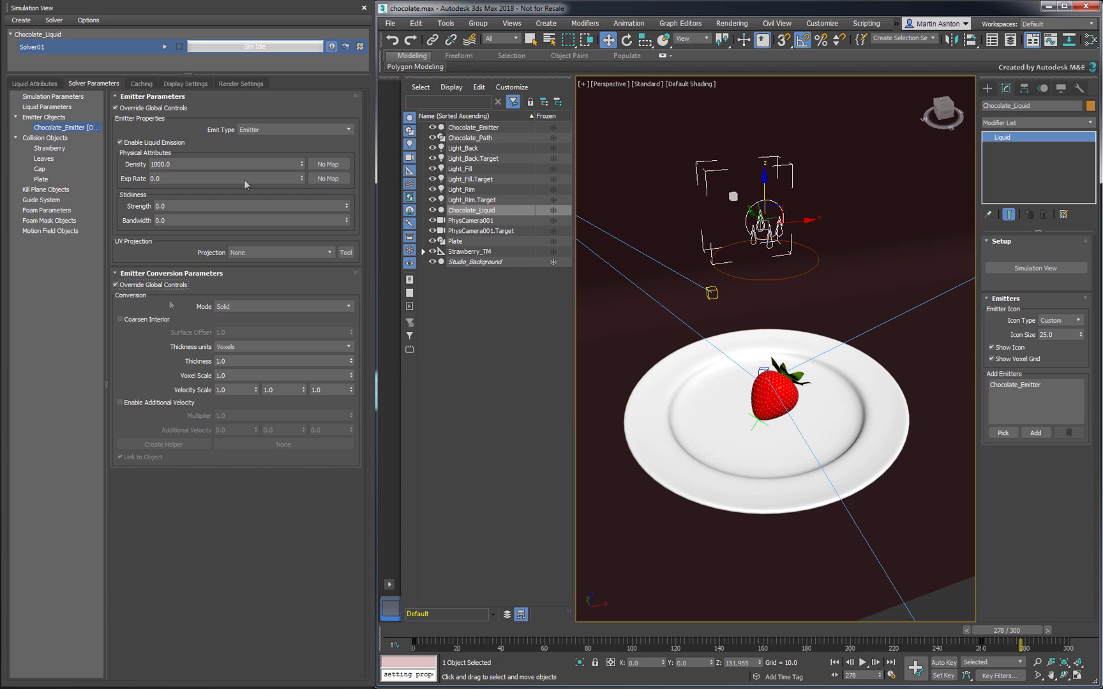
left_click(278, 133)
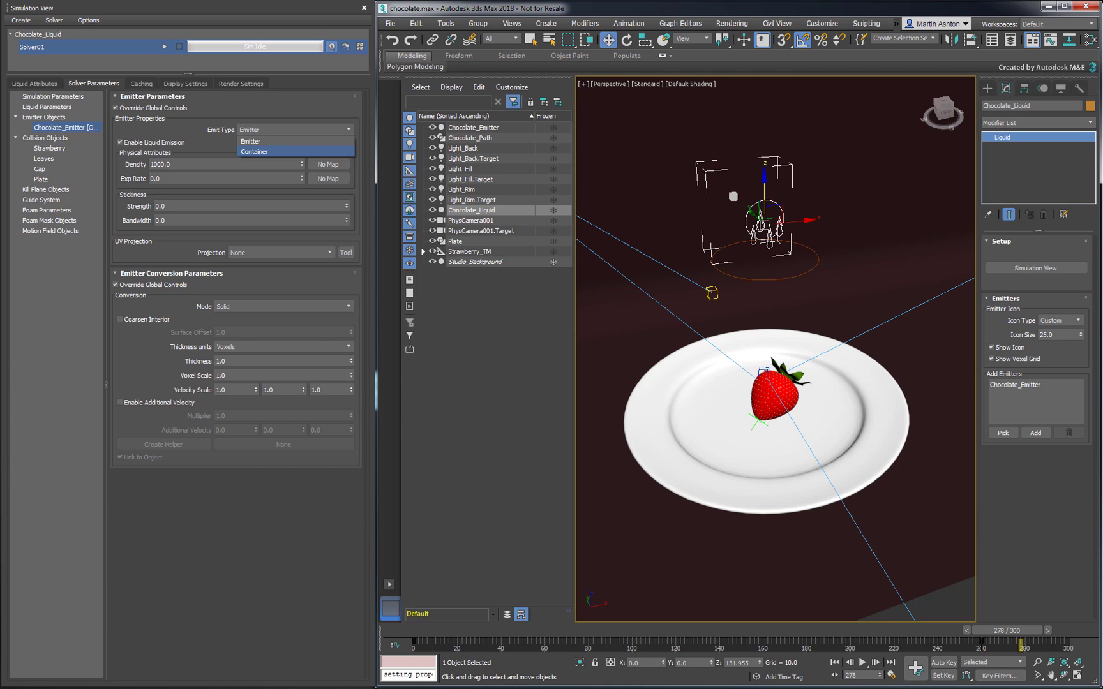
left_click(300, 103)
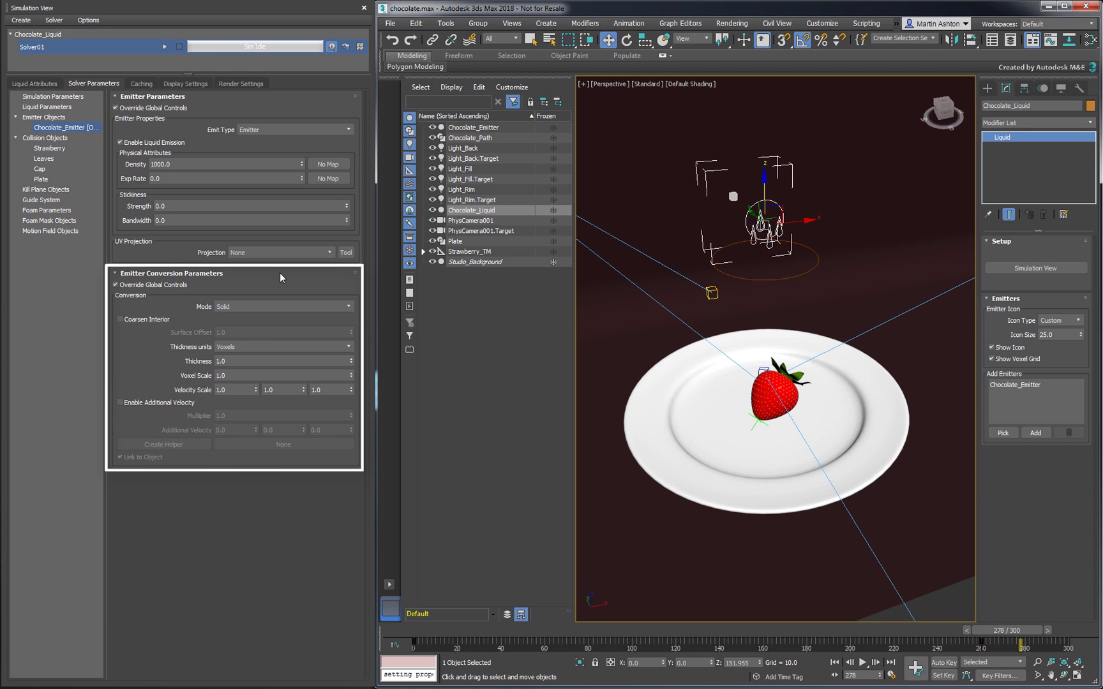
Examine Chocolate_Emitter's conversion modes and additional velocity options, and turn its global control overrides back off.
left_click(282, 306)
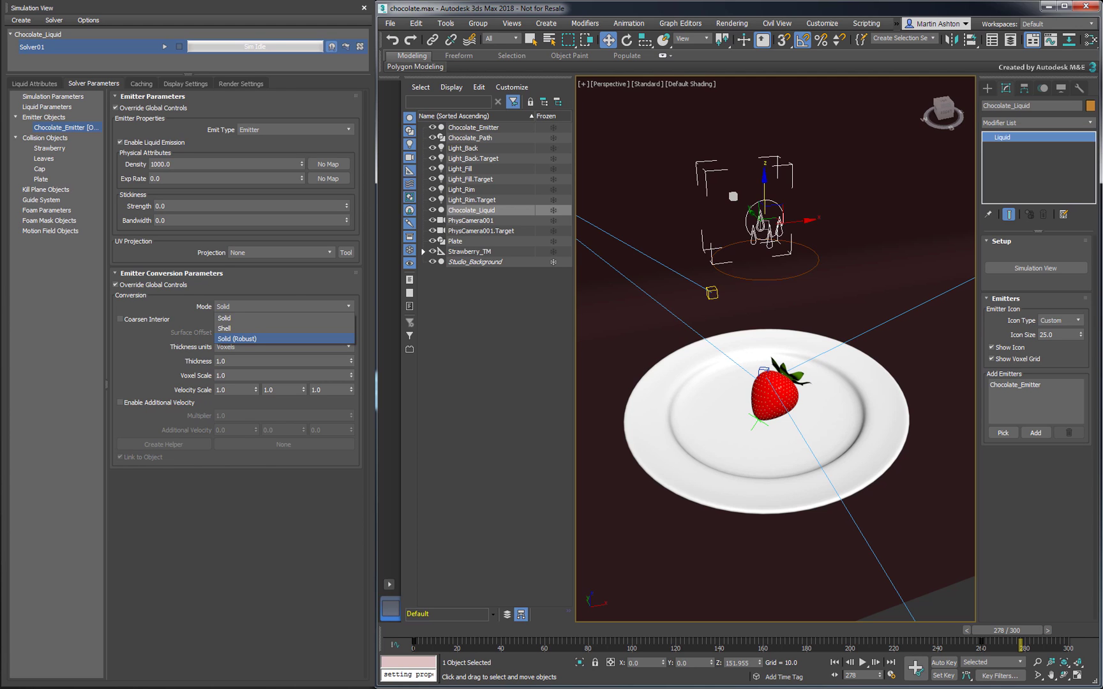
left_click(290, 279)
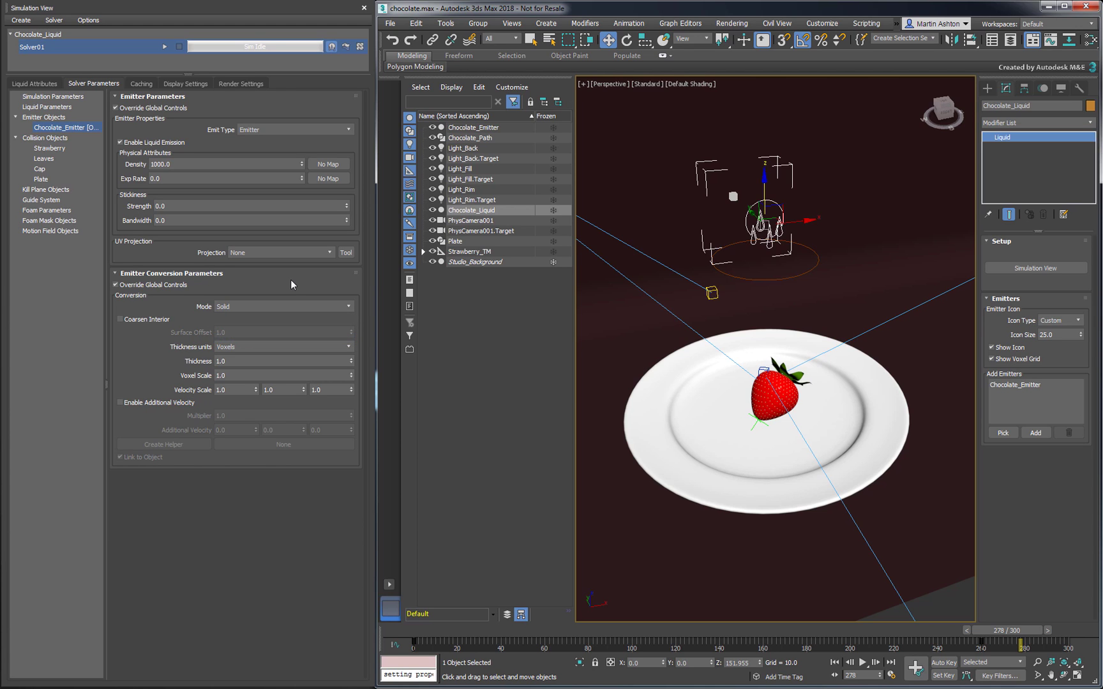
left_click(151, 404)
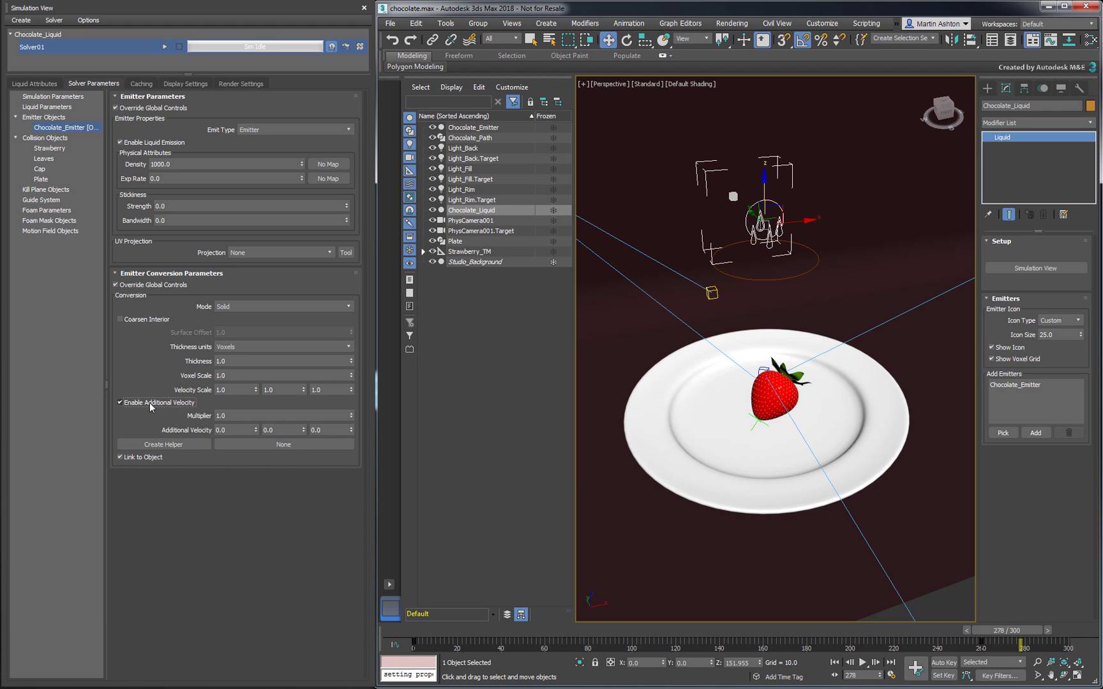
left_click(151, 405)
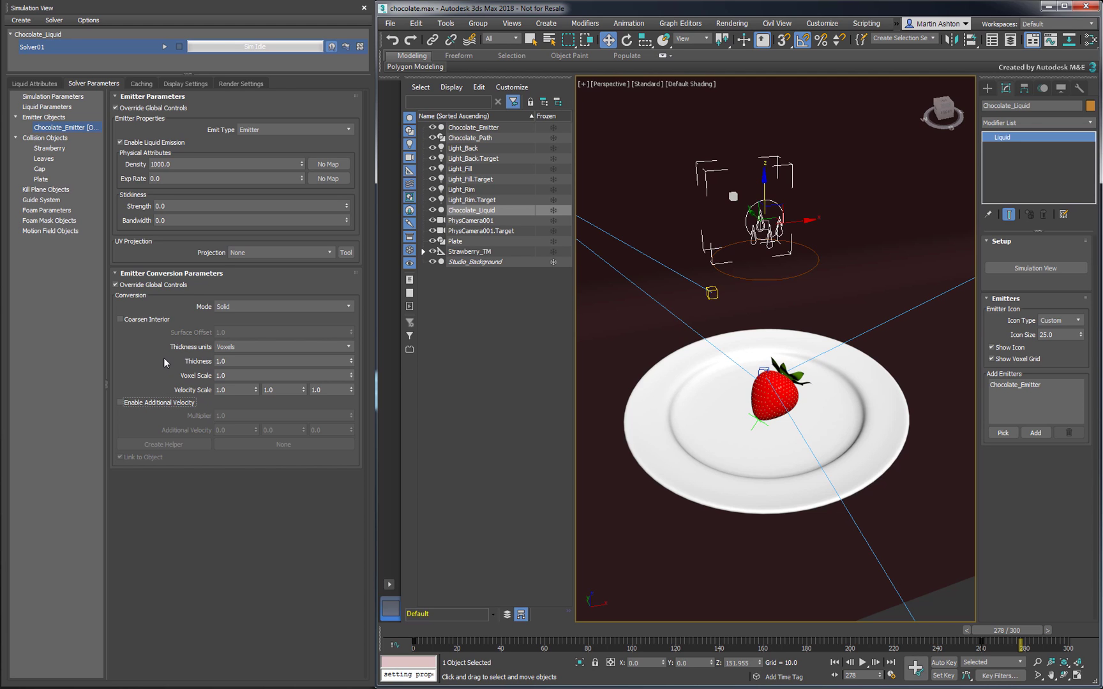
left_click(146, 288)
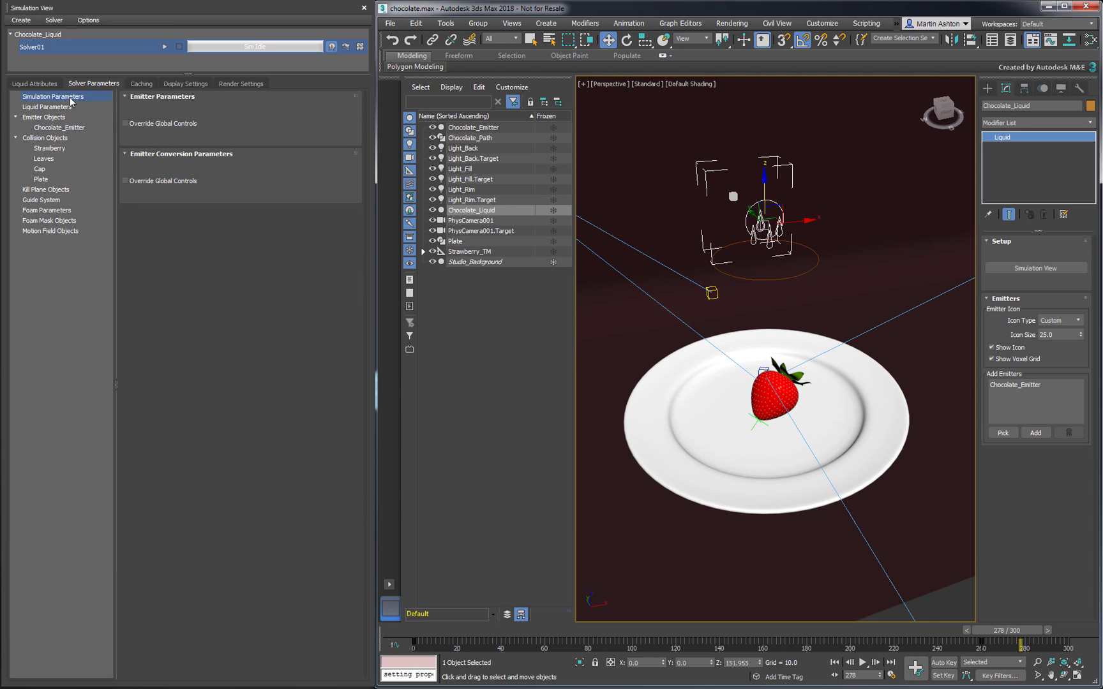
Set the solver's Master Voxel Size to 2.0 in the simulation parameters.
left_click_drag(220, 222, 195, 225)
type("2")
key("Return")
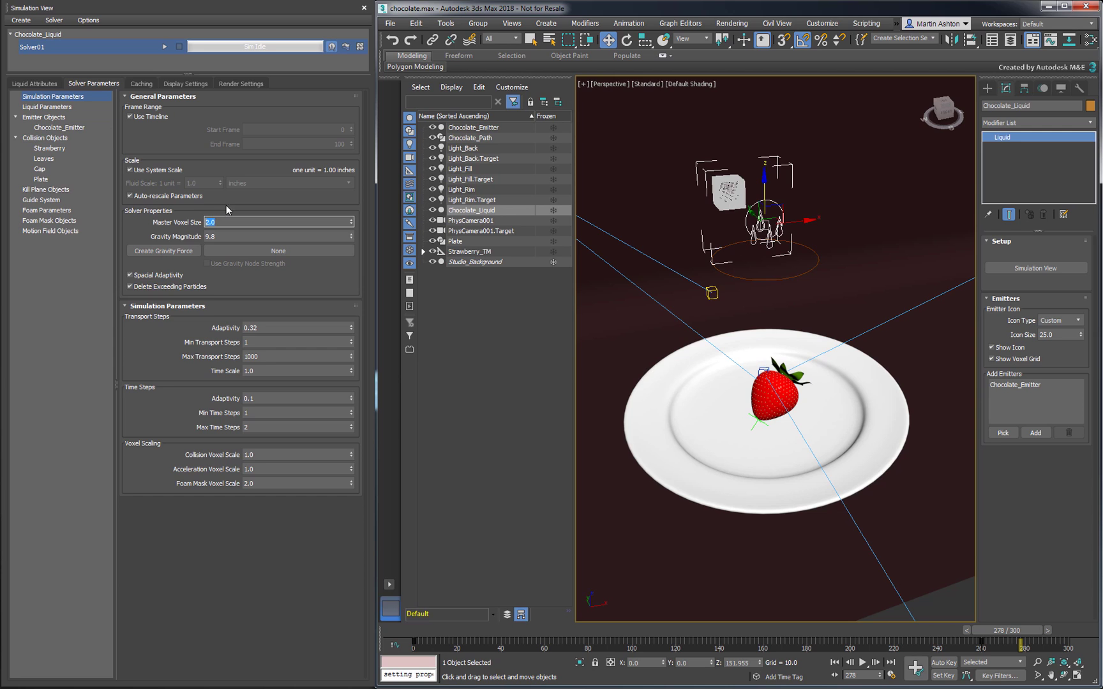
Run the fluid simulation, scrub back to frame 0 to check the liquid emission, and stop the solver.
left_click(164, 47)
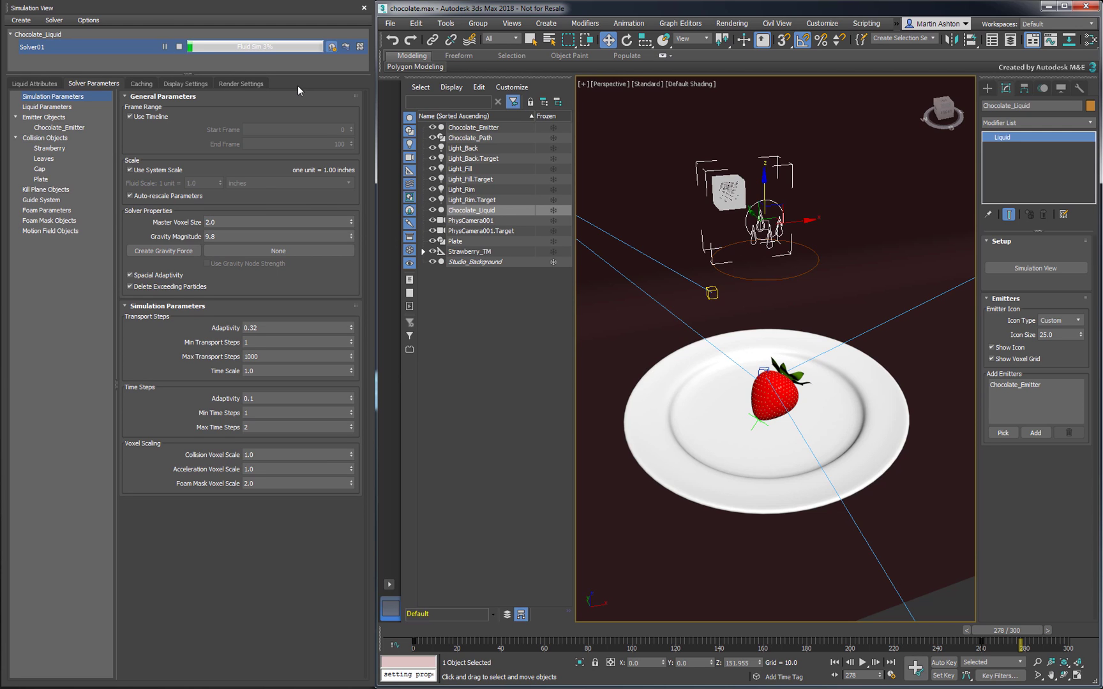
left_click_drag(972, 630, 418, 642)
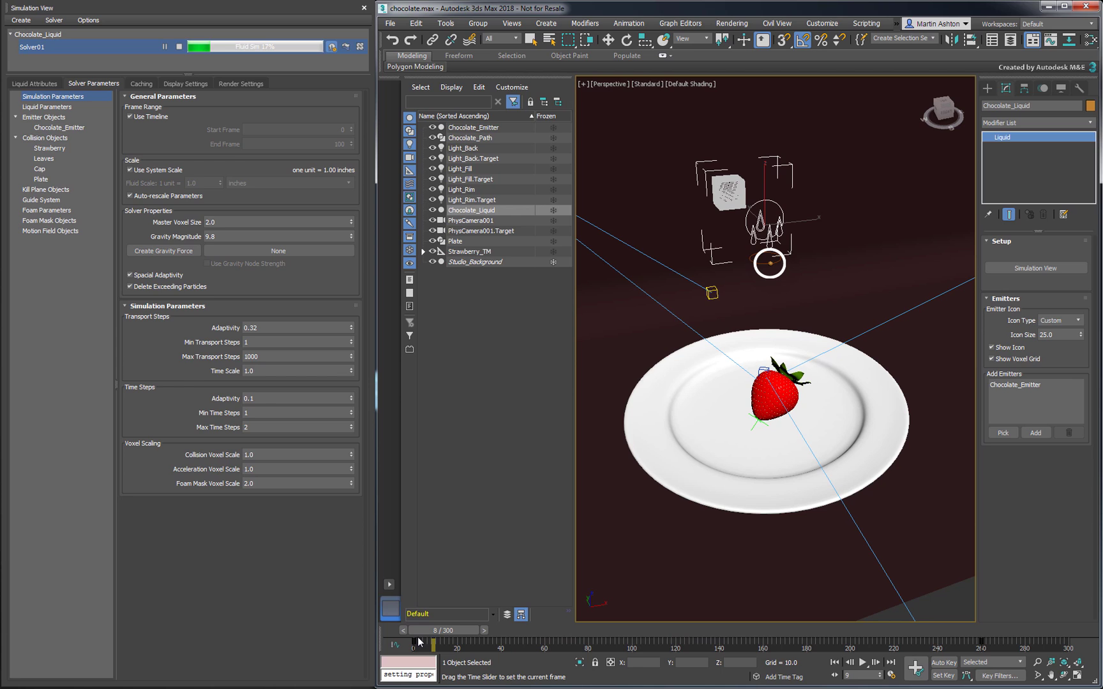
left_click_drag(418, 642, 413, 642)
key("w")
left_click(178, 47)
Set the conversion Thickness to 1.0 for the Emitter Objects.
left_click(60, 117)
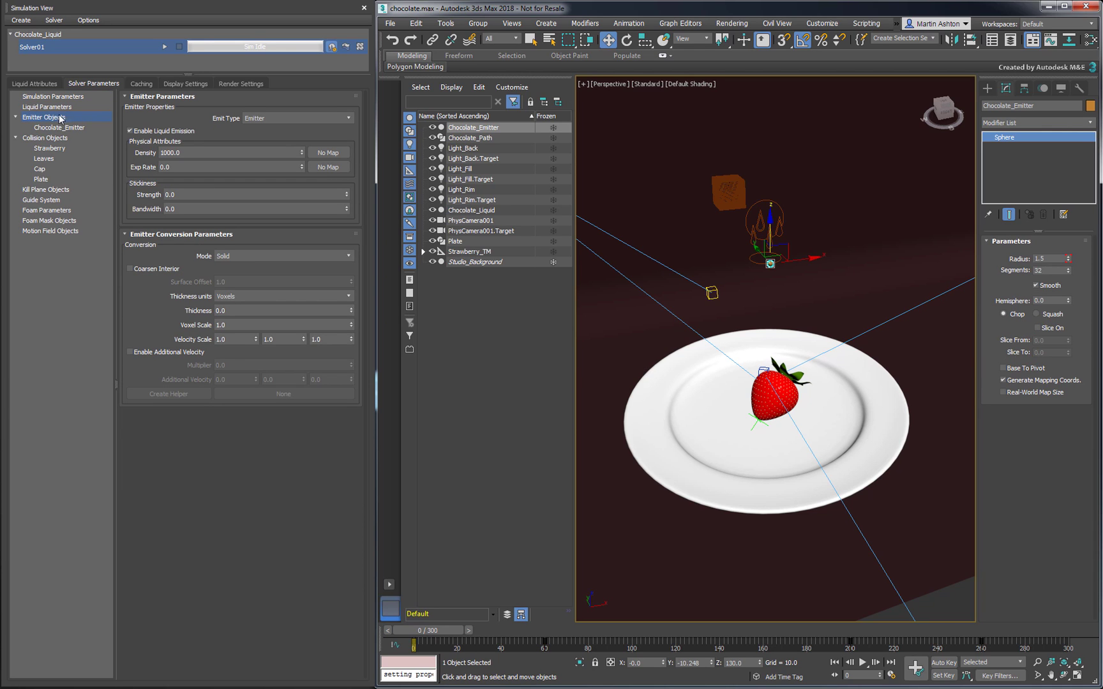
double_click(236, 313)
type("1")
key("Return")
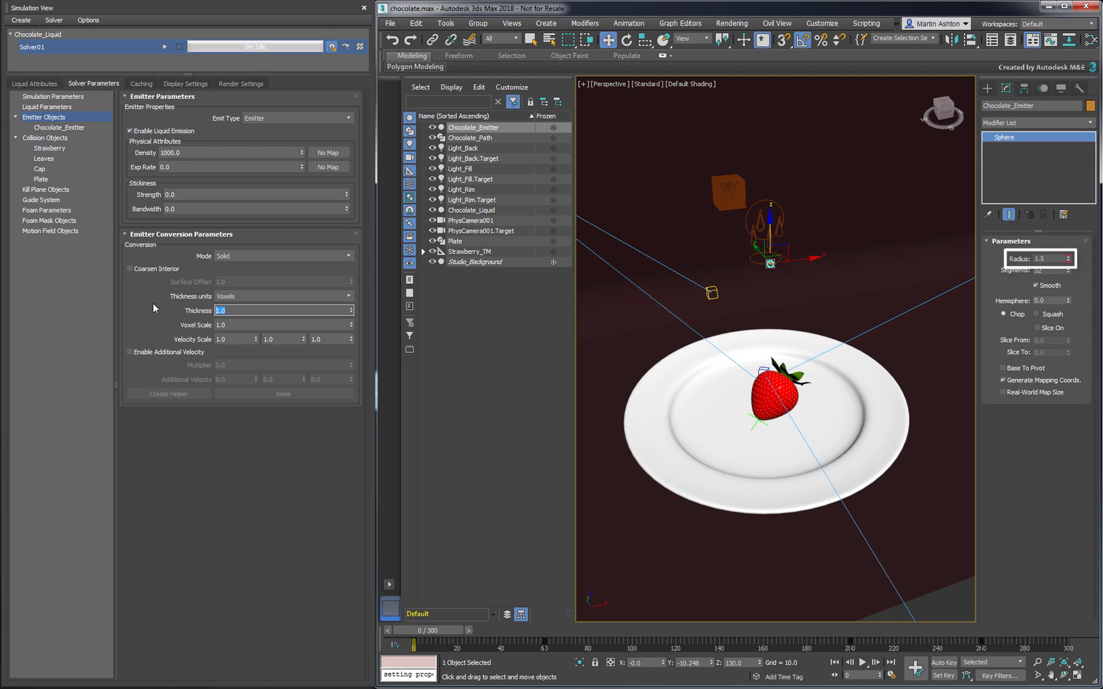
Restart the simulation from the beginning, scrub to frame 40 to check the liquid, and stop the solver.
left_click(165, 46)
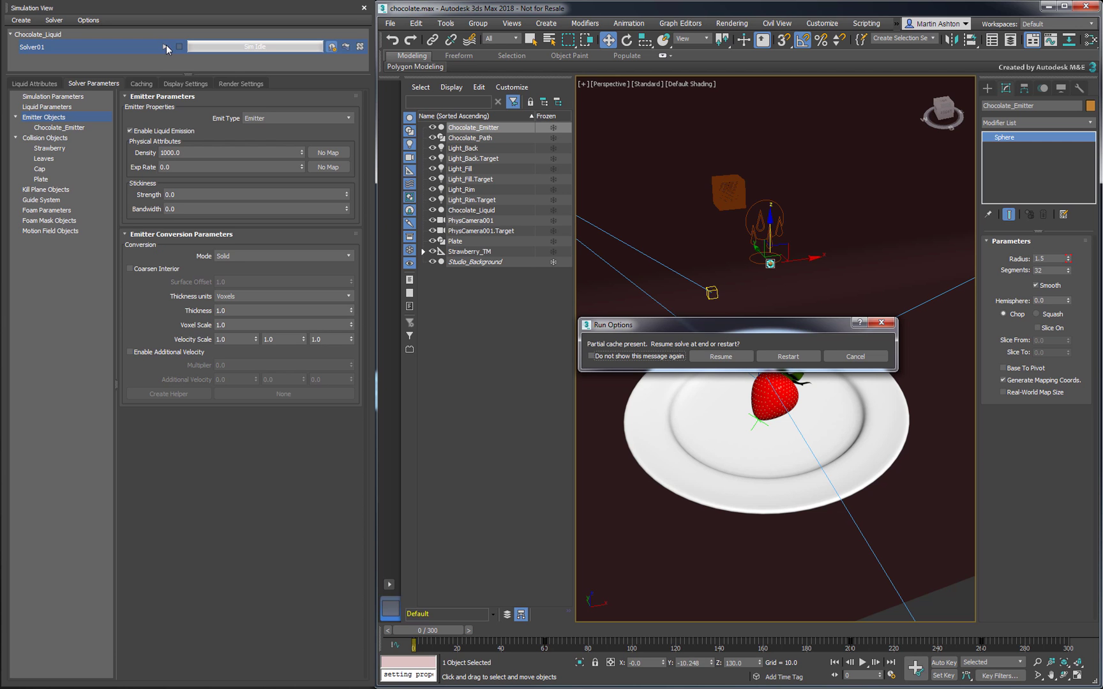
left_click(779, 356)
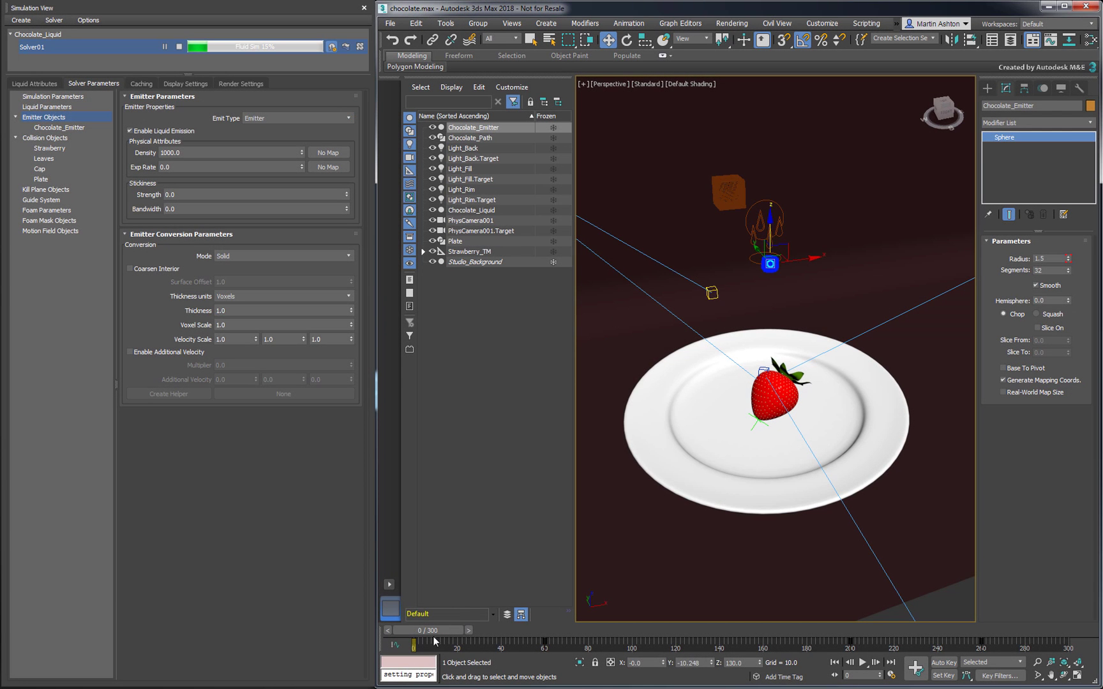
left_click_drag(432, 641, 501, 637)
key("w")
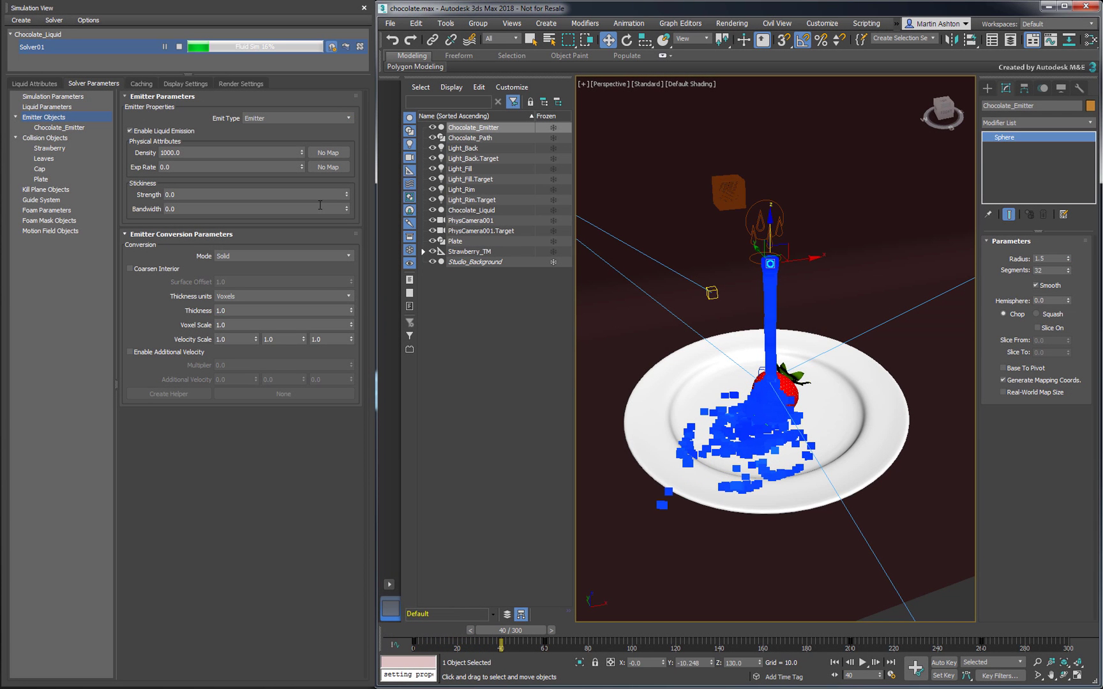
left_click(179, 47)
Set the liquid's display type to Plane with a particle size of 0.1.
left_click(184, 83)
left_click(213, 108)
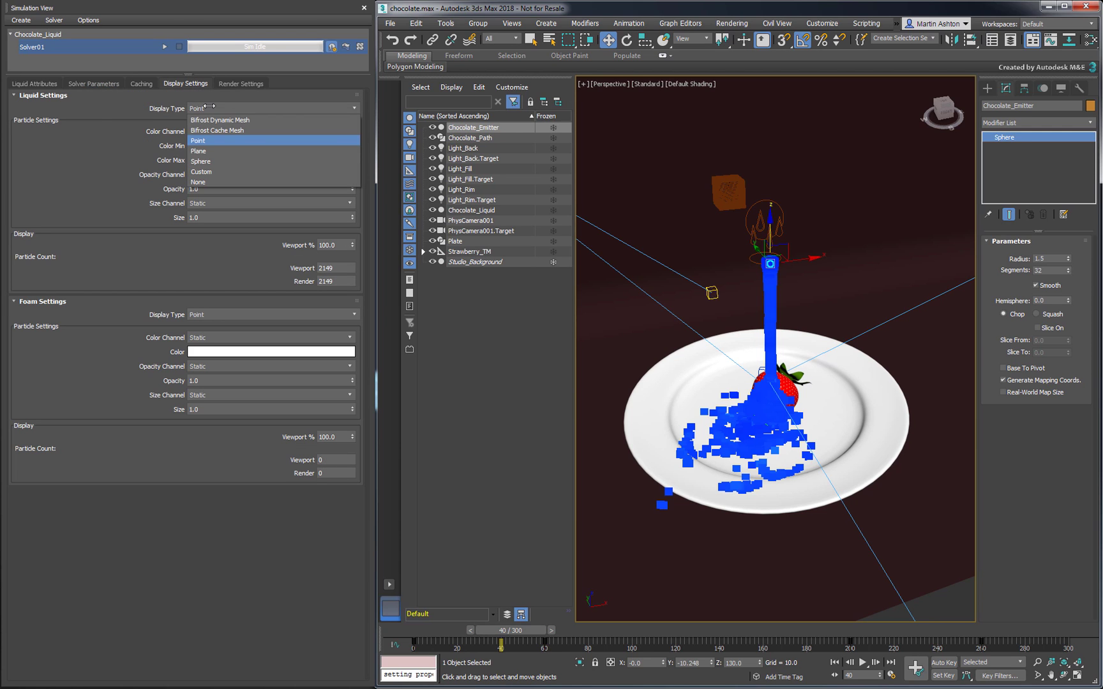
left_click(224, 151)
left_click(192, 218)
type("0.1")
key("Return")
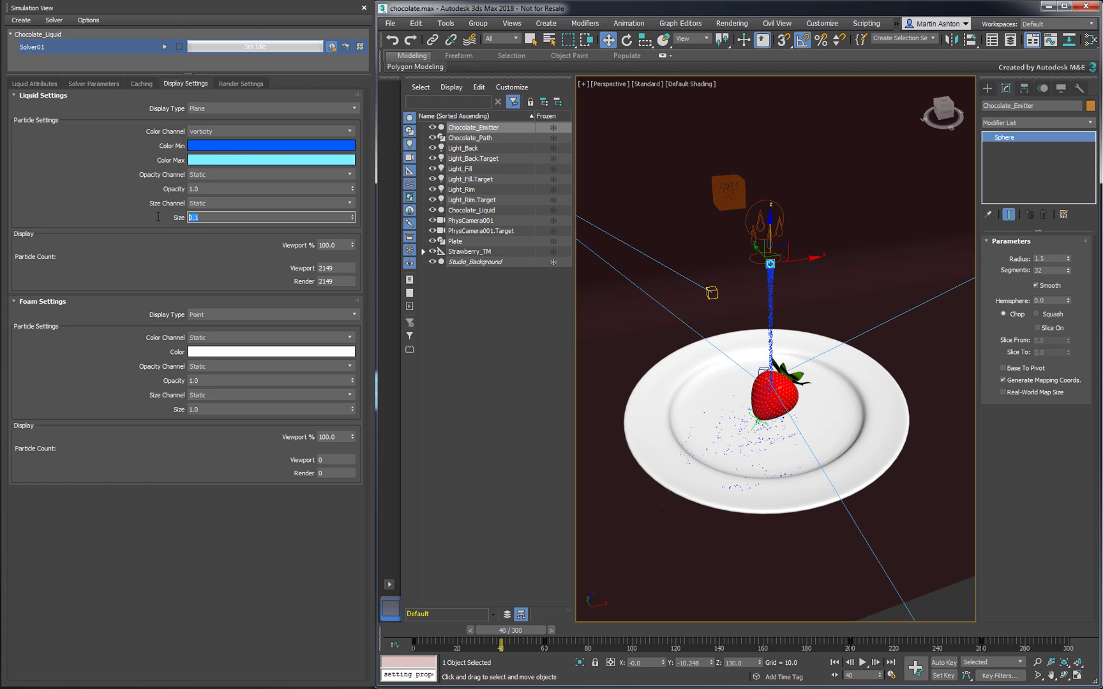
Set the liquid's Color Min to brown (RGB 95, 42, 0) and Color Max to light brown (RGB 209, 140, 84).
left_click(271, 145)
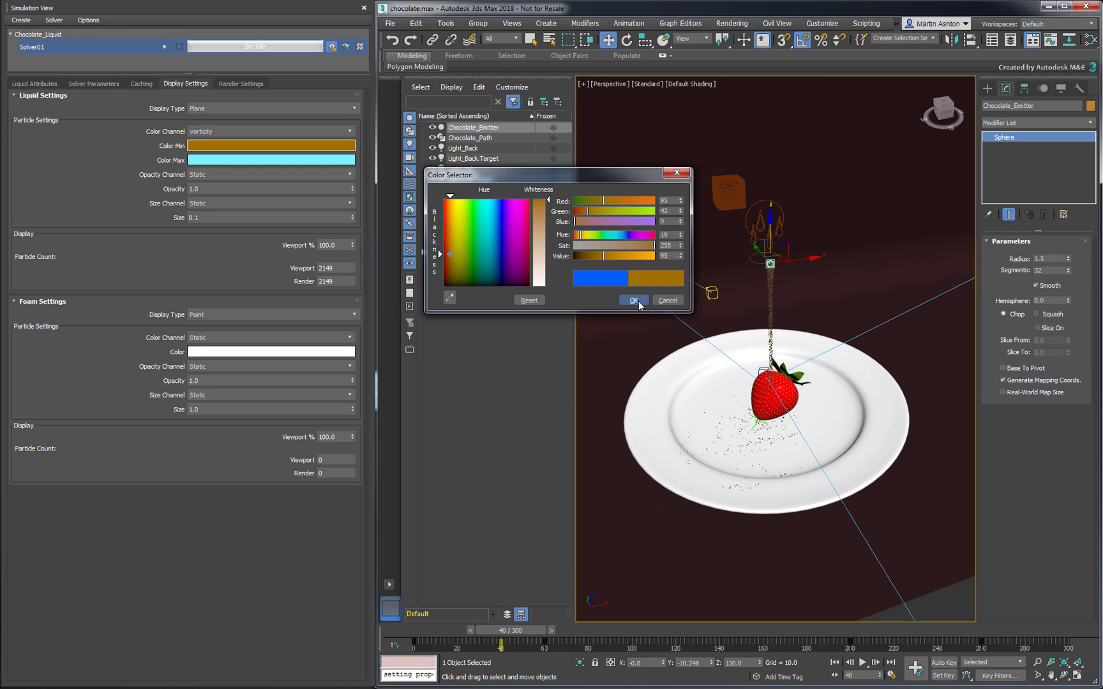
left_click(635, 300)
left_click(296, 164)
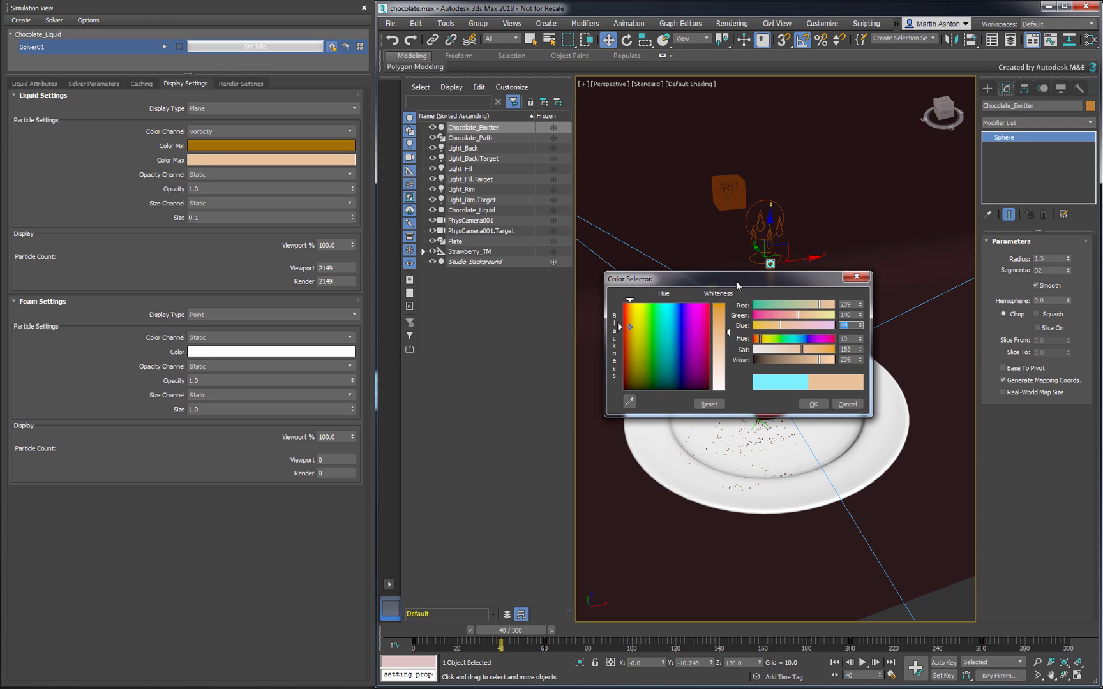
left_click(813, 403)
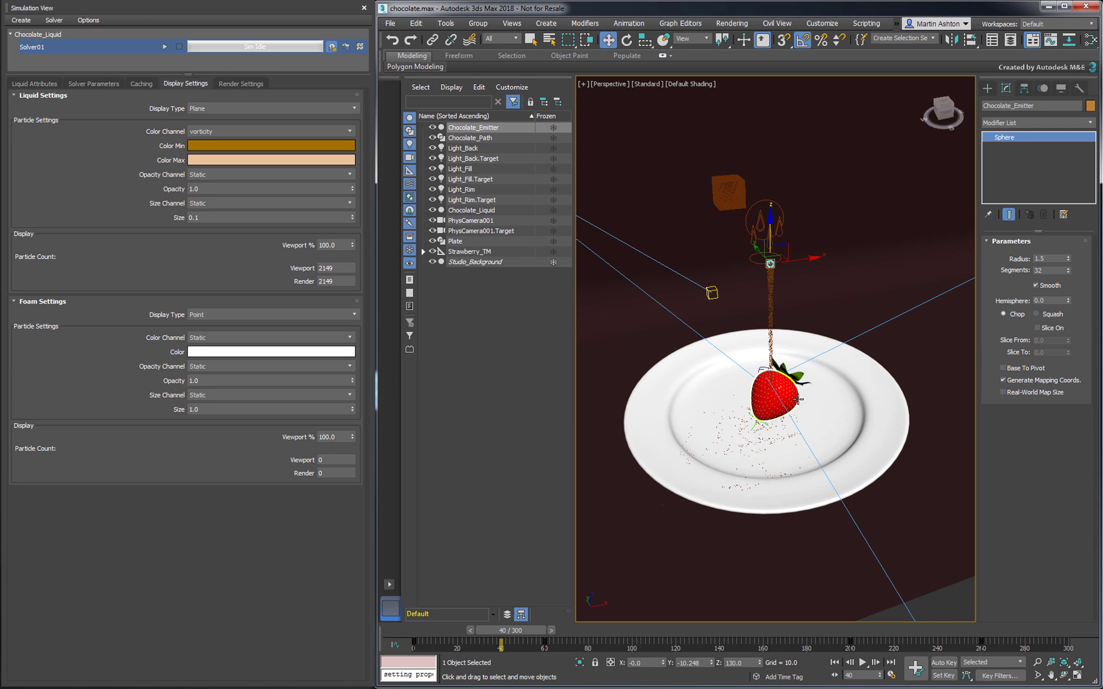
Set the liquid's particle size to 0.5 and scrub to frame 42.
double_click(211, 217)
type("0.5")
key("Return")
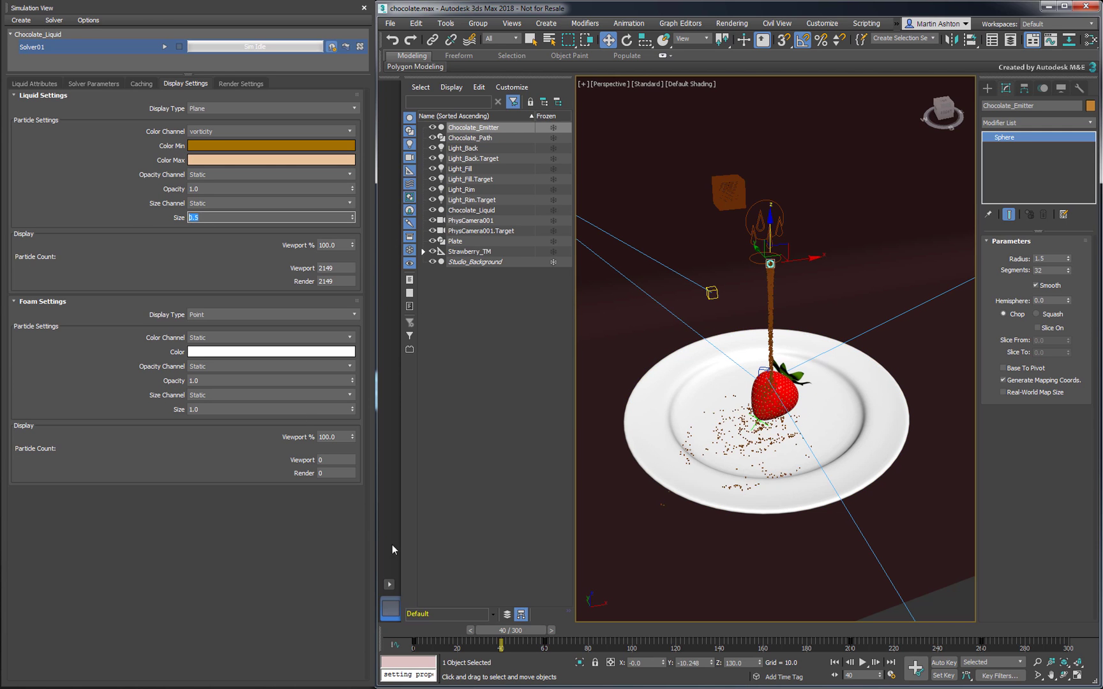
mouse_move(508, 632)
left_mouse_down()
mouse_move(422, 634)
mouse_move(515, 641)
left_mouse_up()
key("w")
Set the solver's liquid Viscosity to 300.
left_click(103, 84)
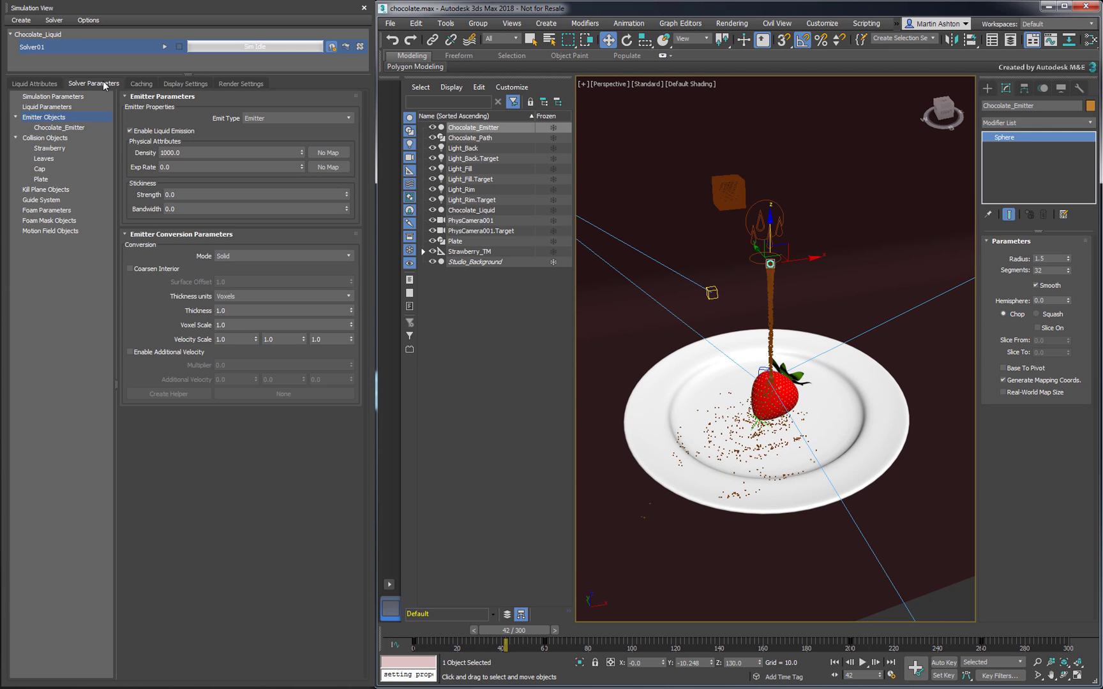
left_click(84, 108)
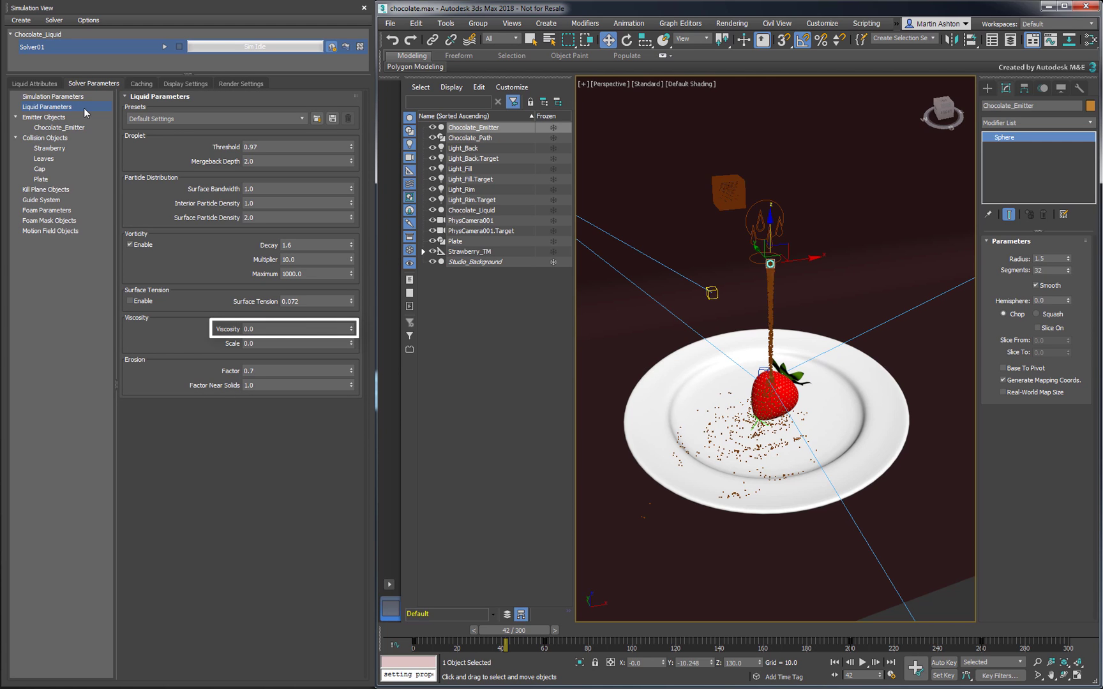
double_click(255, 328)
type("300")
key("Return")
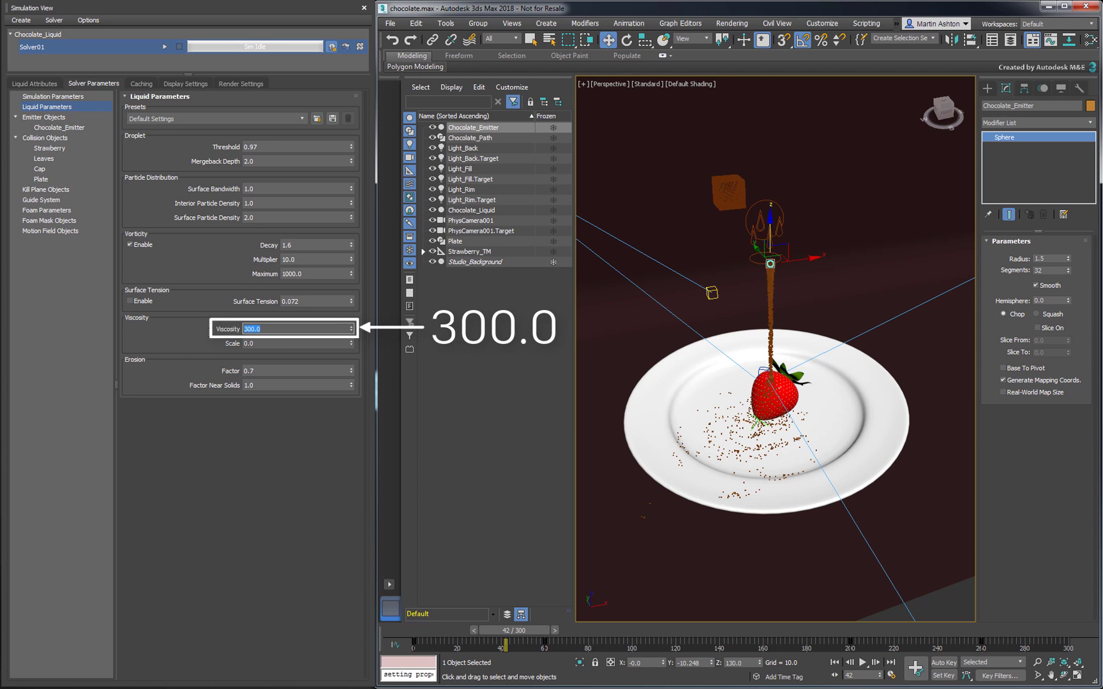
Run the fluid simulation again and scrub to frame 153 to check the thicker liquid up close.
left_click(164, 46)
left_click(788, 360)
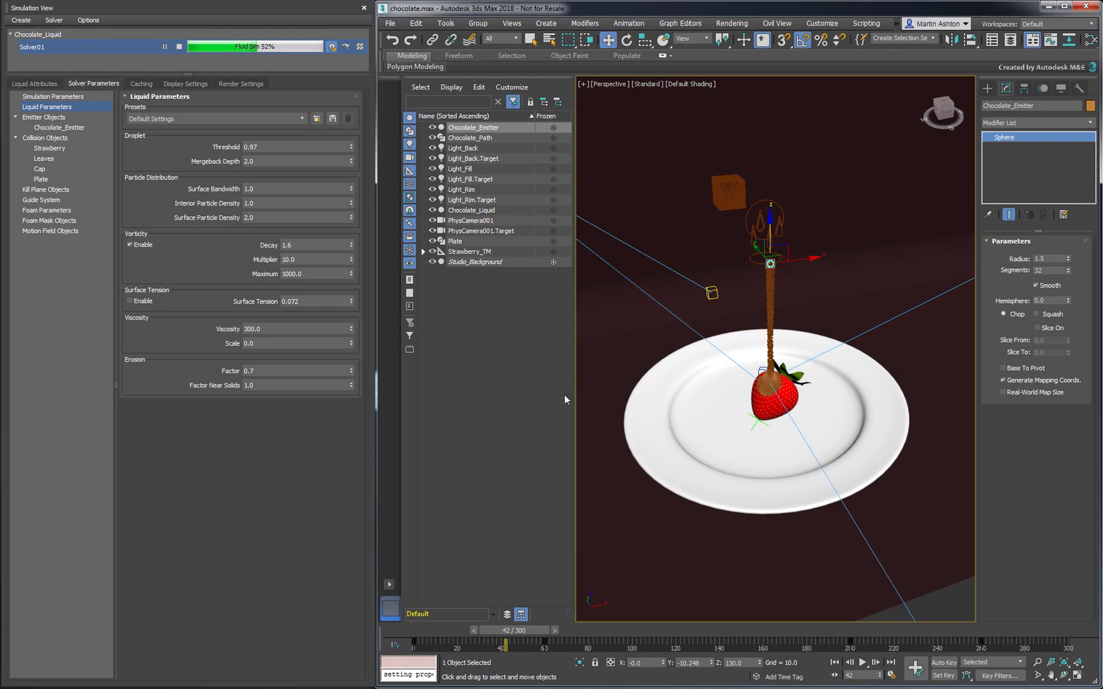
left_click_drag(505, 644, 747, 647)
scroll(921, 271, "up", 3)
key("w")
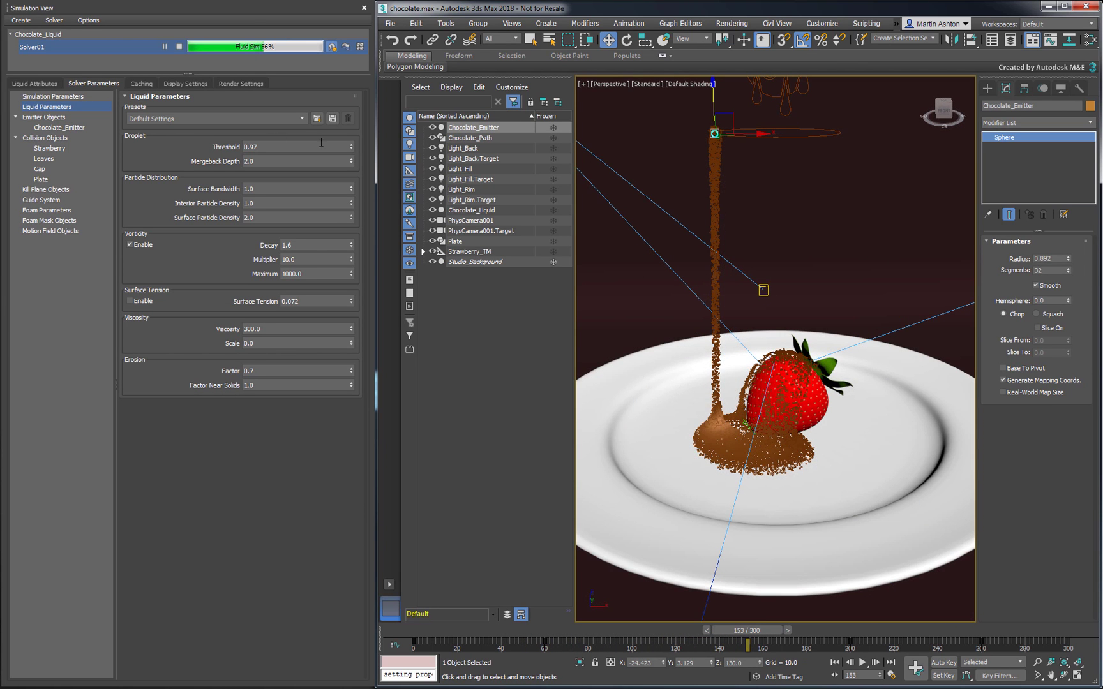
Set the liquid's display type to Bifrost Dynamic Mesh and step ahead to frame 156 and back to frame 153.
left_click(181, 84)
left_click(209, 108)
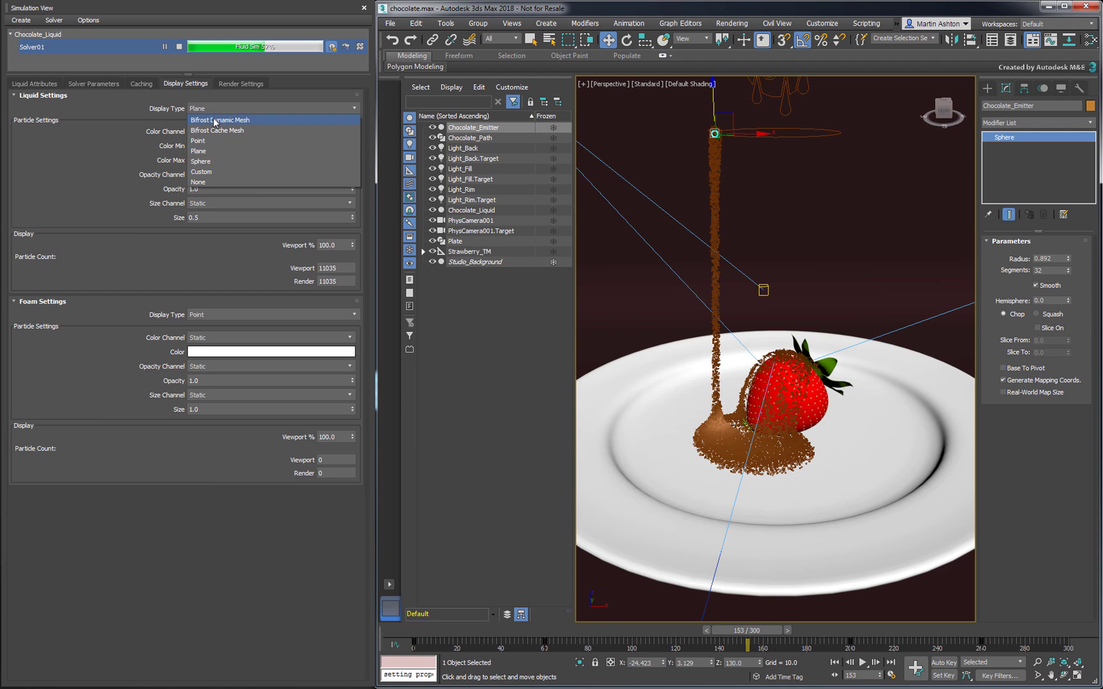
left_click(214, 119)
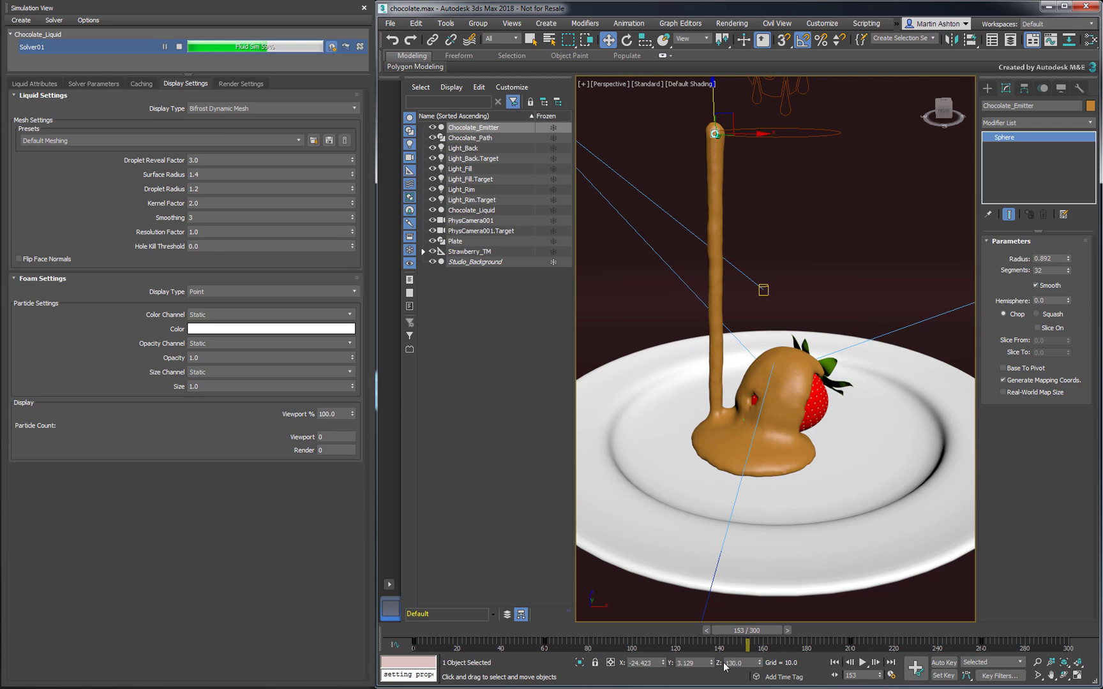
left_click(788, 631)
left_click(790, 630)
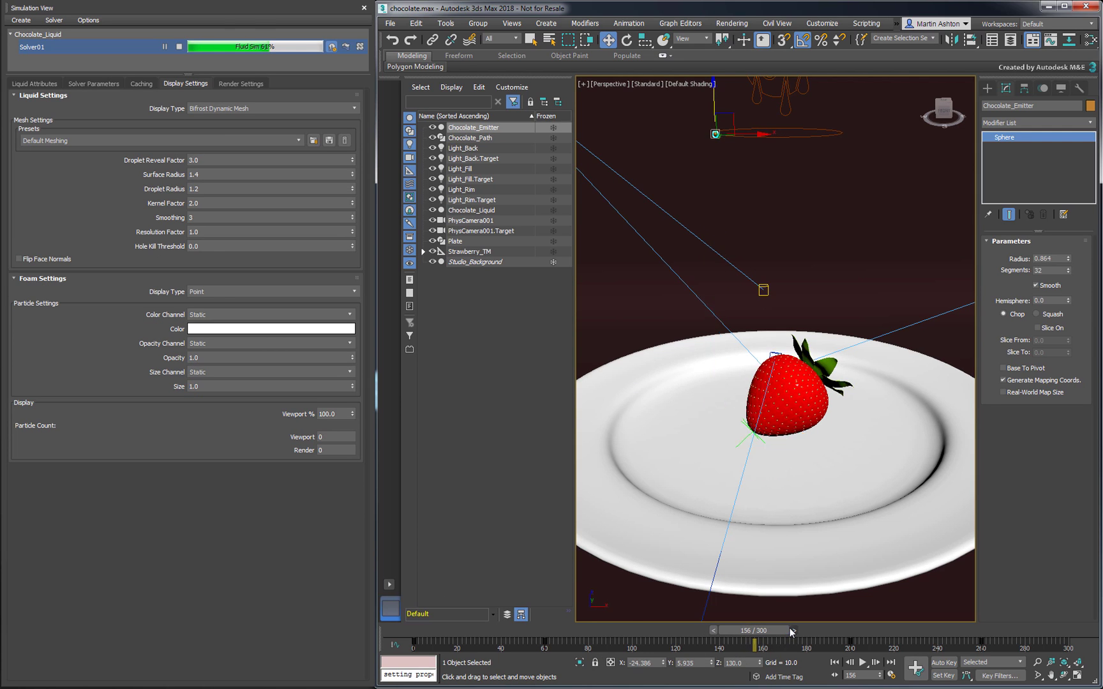
left_click(710, 630)
left_click(709, 631)
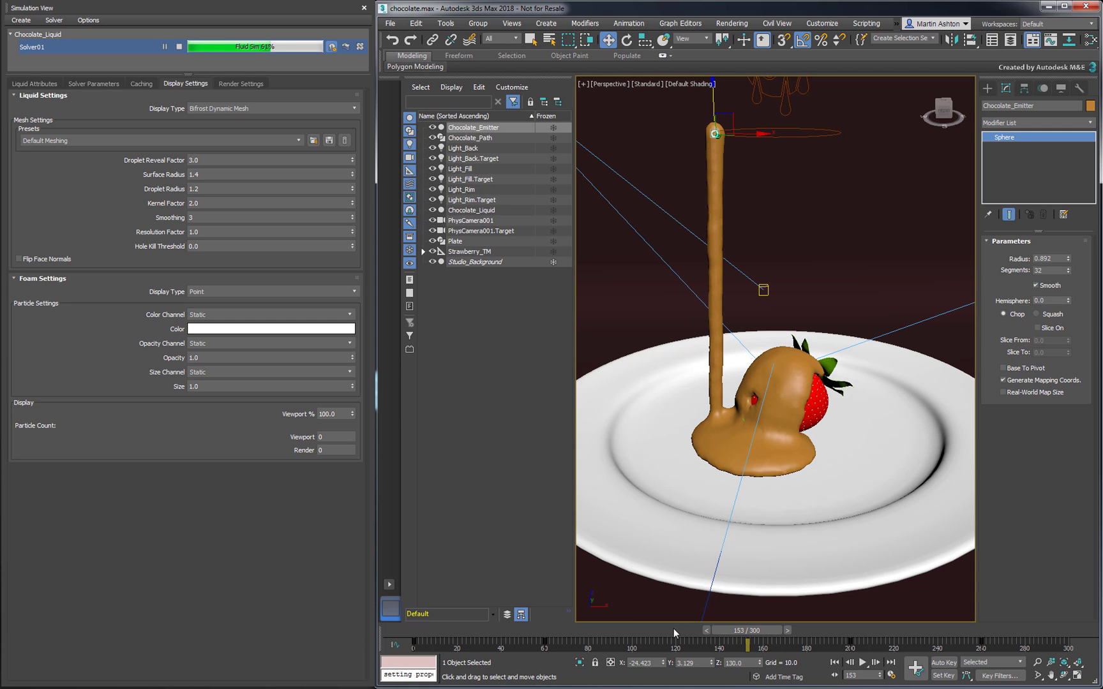
Set the foam's Render As option to None in the render settings.
left_click(226, 84)
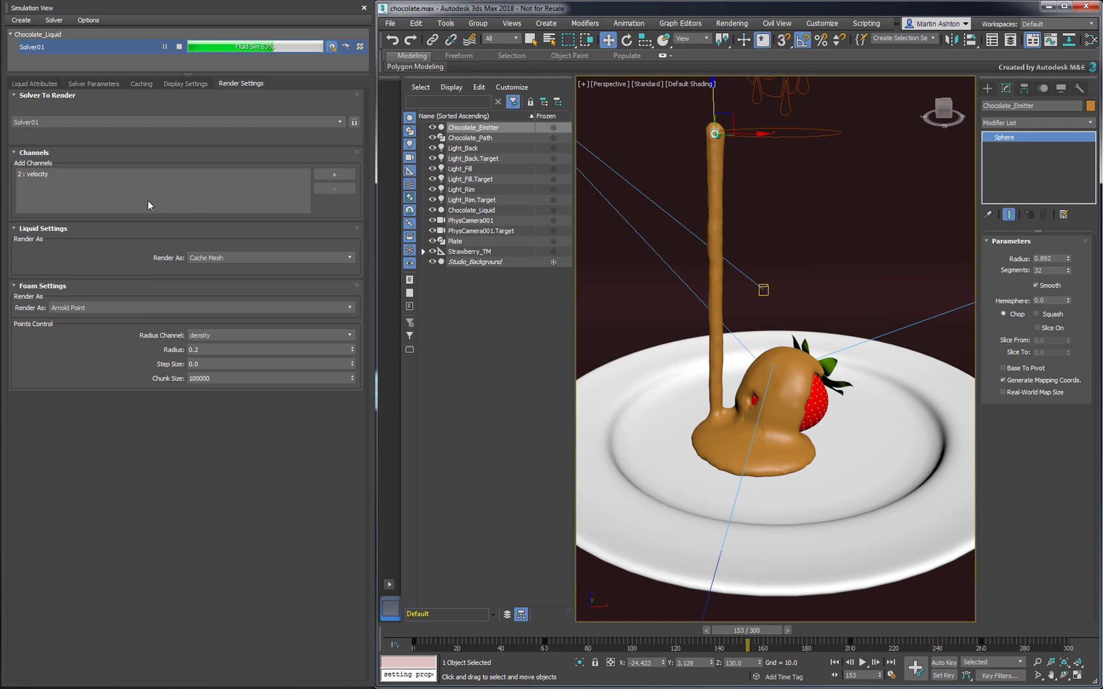
left_click(112, 308)
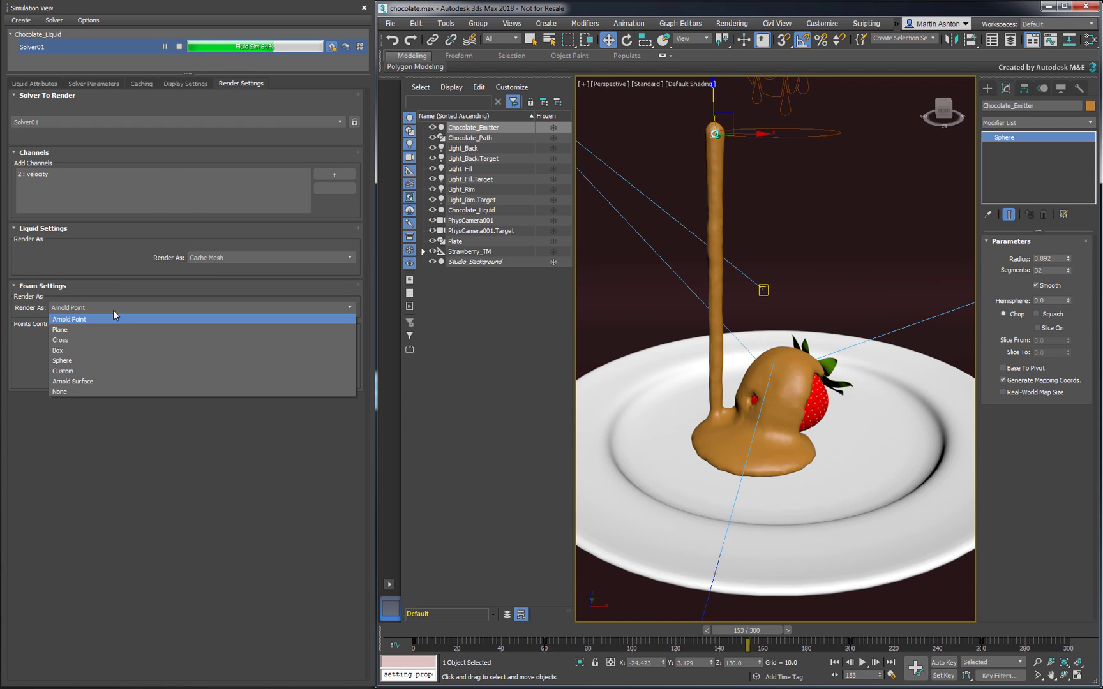
left_click(83, 392)
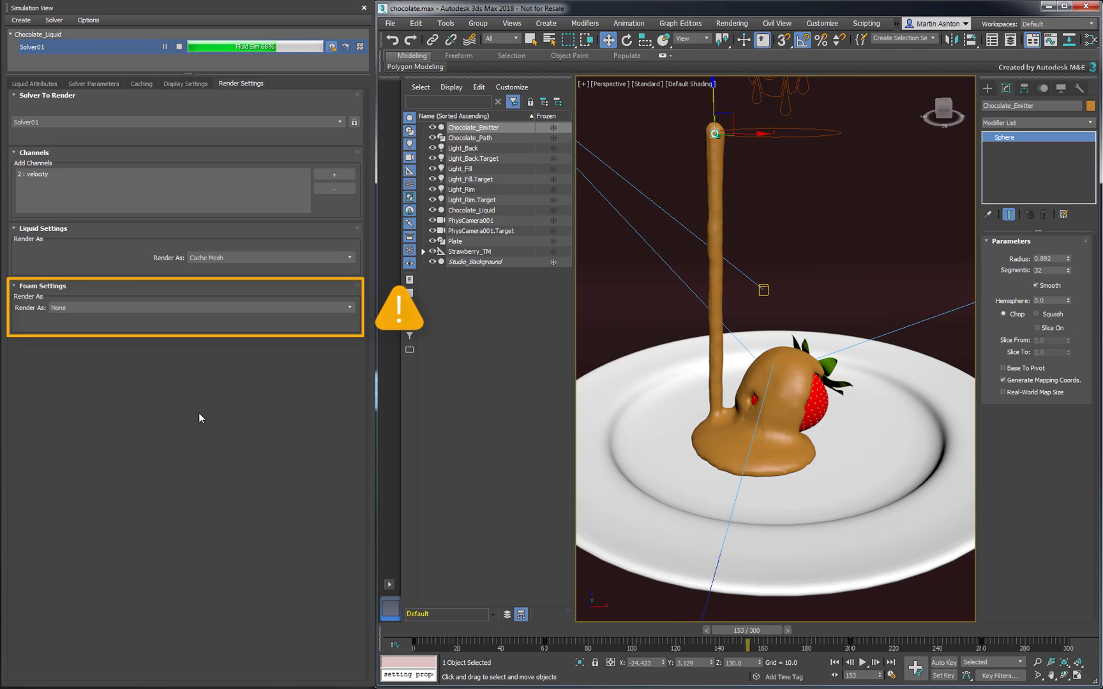
Add a new Physical Material in the Slate Material Editor and set its material mode to Advanced.
key("m")
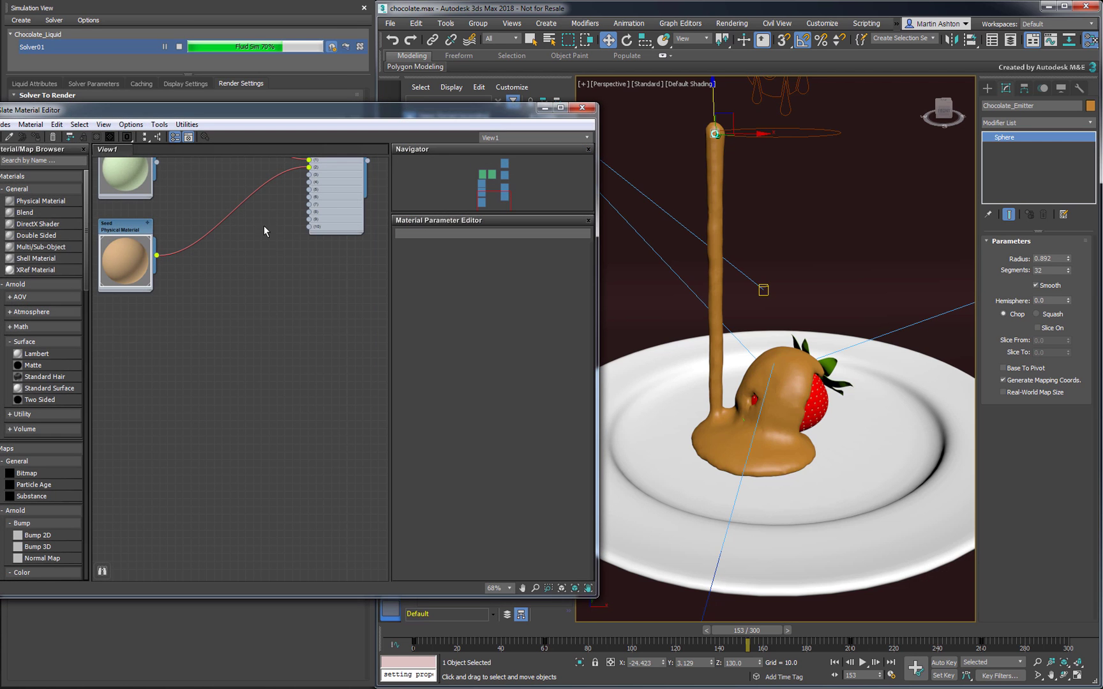
left_click_drag(43, 205, 316, 312)
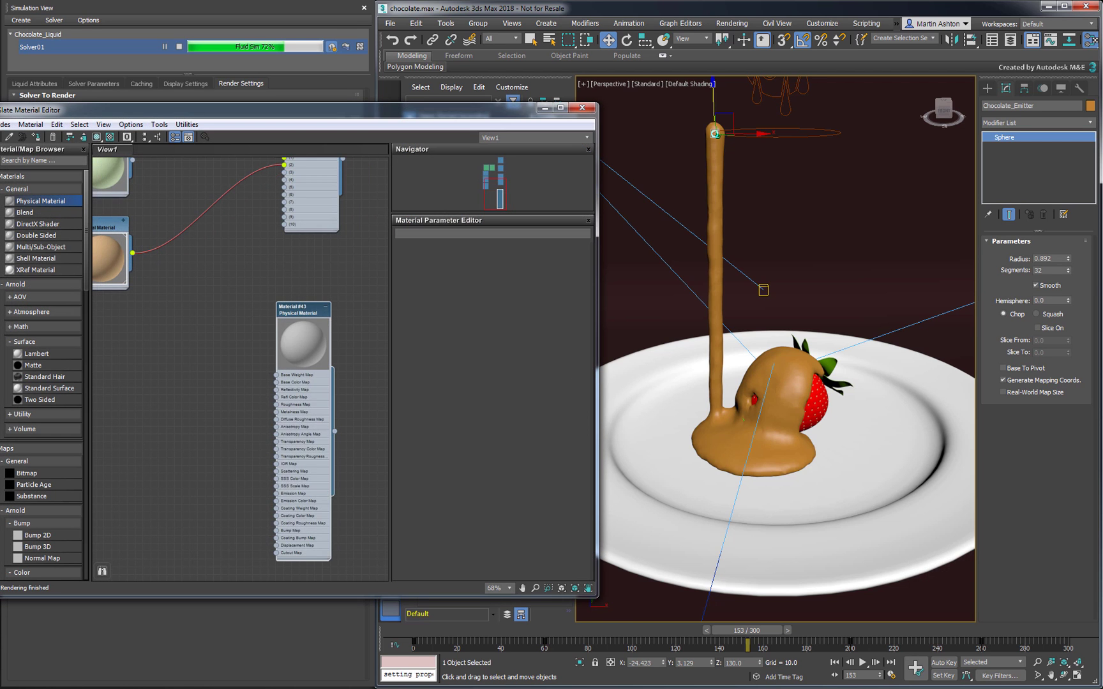
left_click(328, 311)
double_click(305, 314)
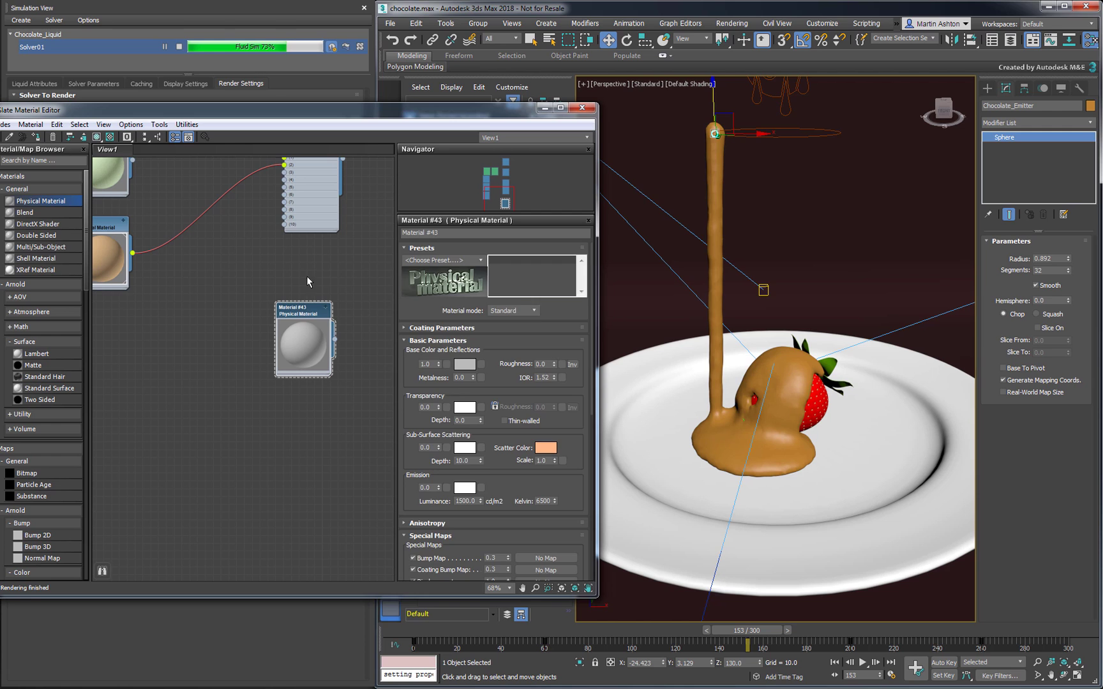
left_click(534, 310)
left_click(515, 328)
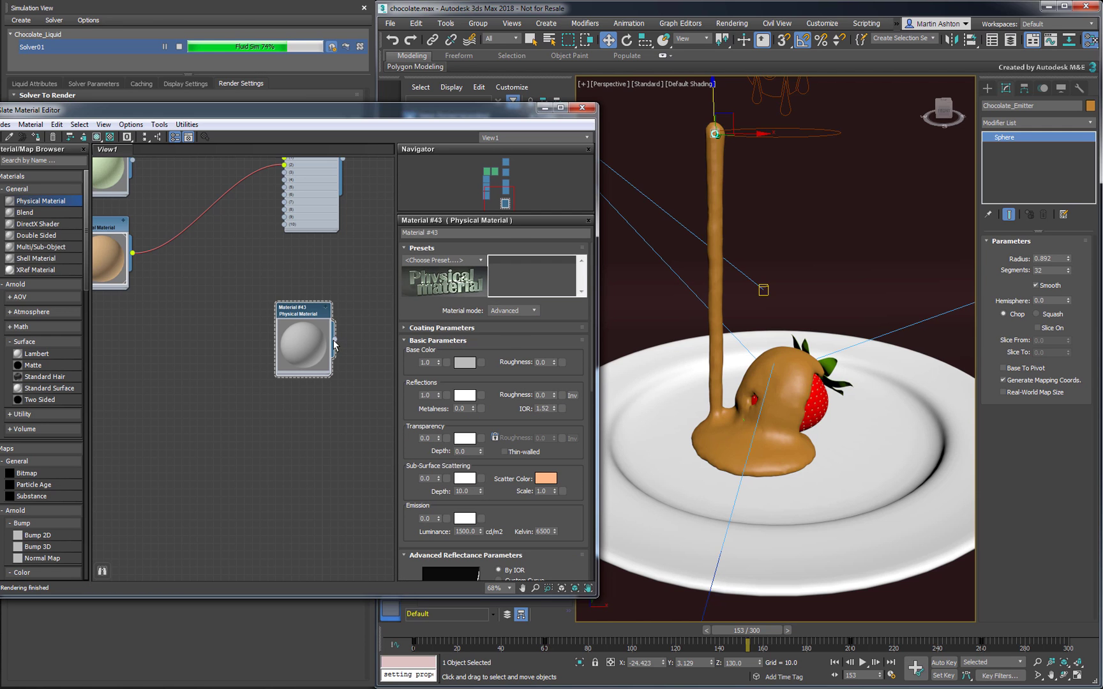
Assign the new Physical Material to the chocolate liquid mesh and show it shaded in the viewport.
left_click_drag(335, 340, 710, 408)
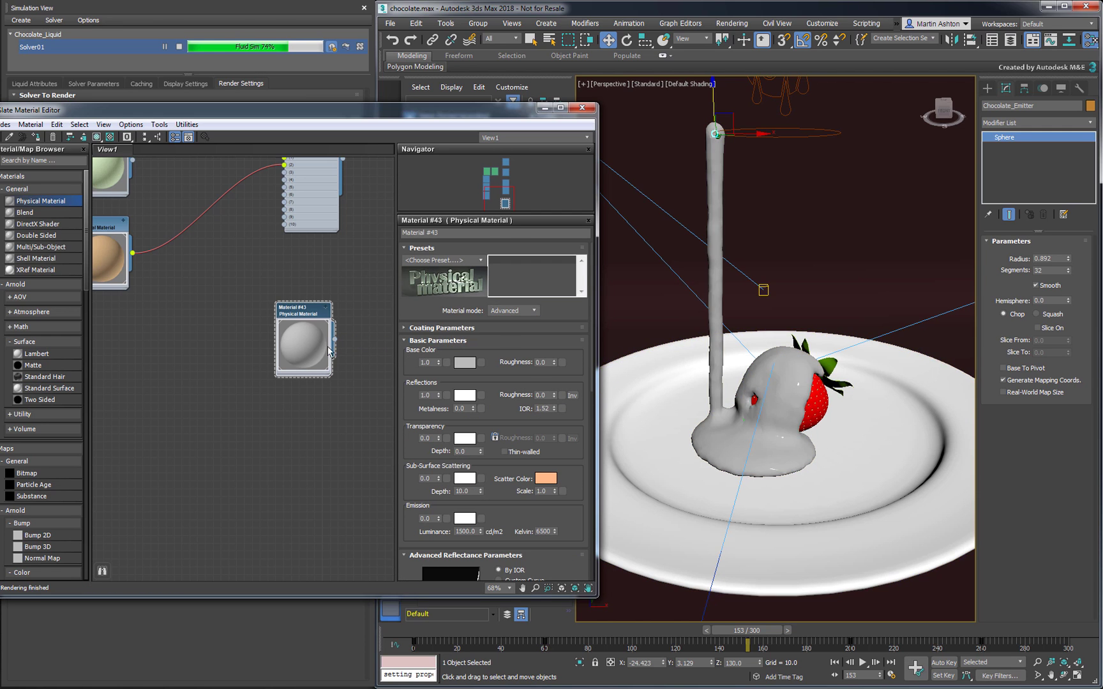
left_click(96, 137)
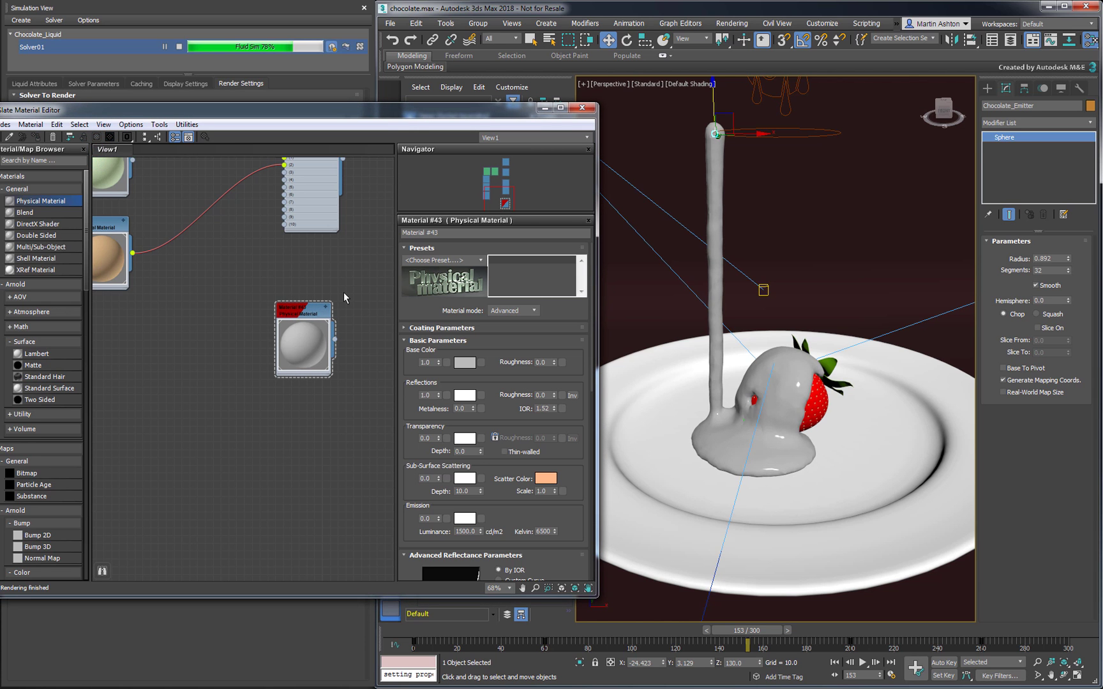
Set the render target to ActiveShade Mode and start an Arnold preview of the PhysCamera001 view.
left_click(731, 23)
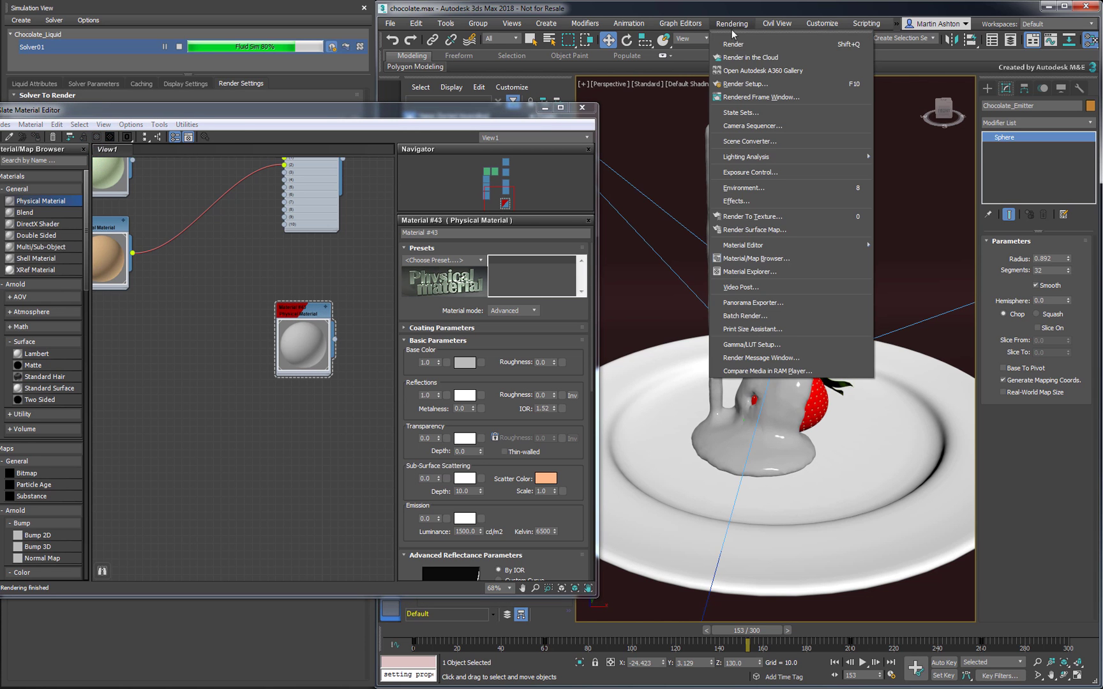
left_click(740, 85)
left_click(120, 160)
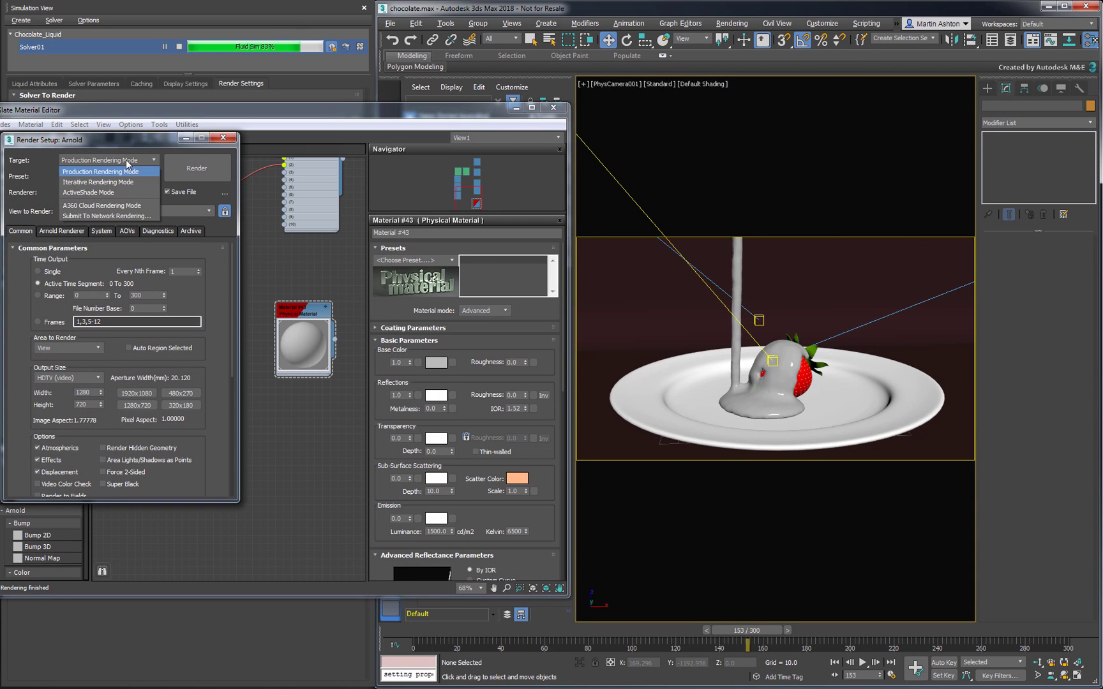
left_click(118, 189)
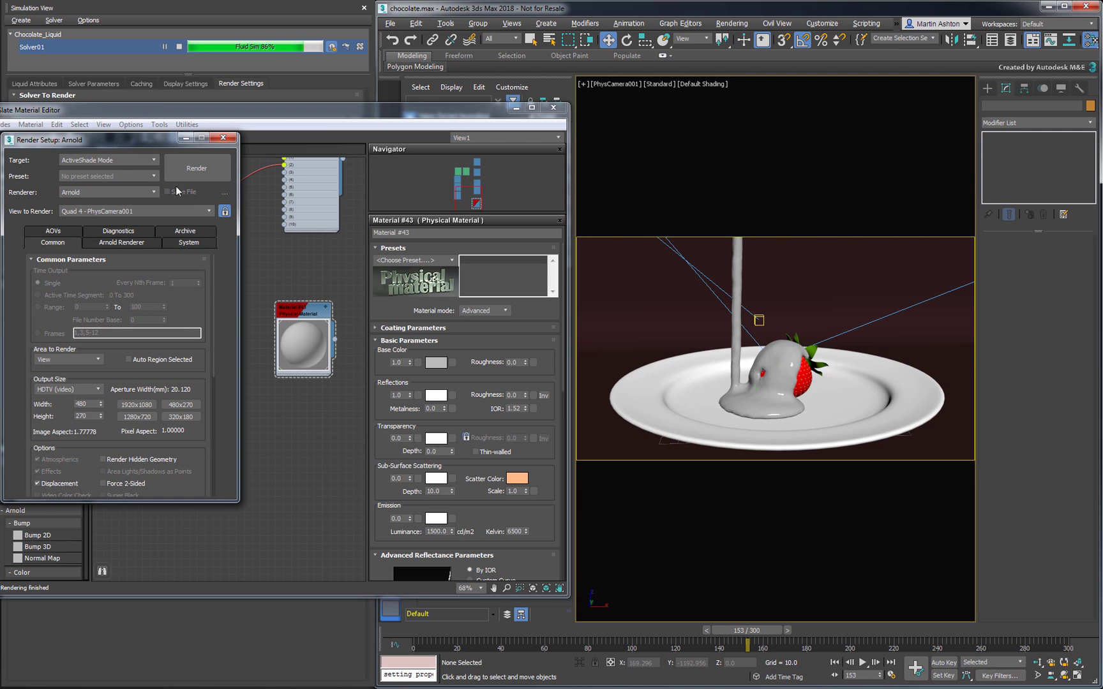
left_click(182, 173)
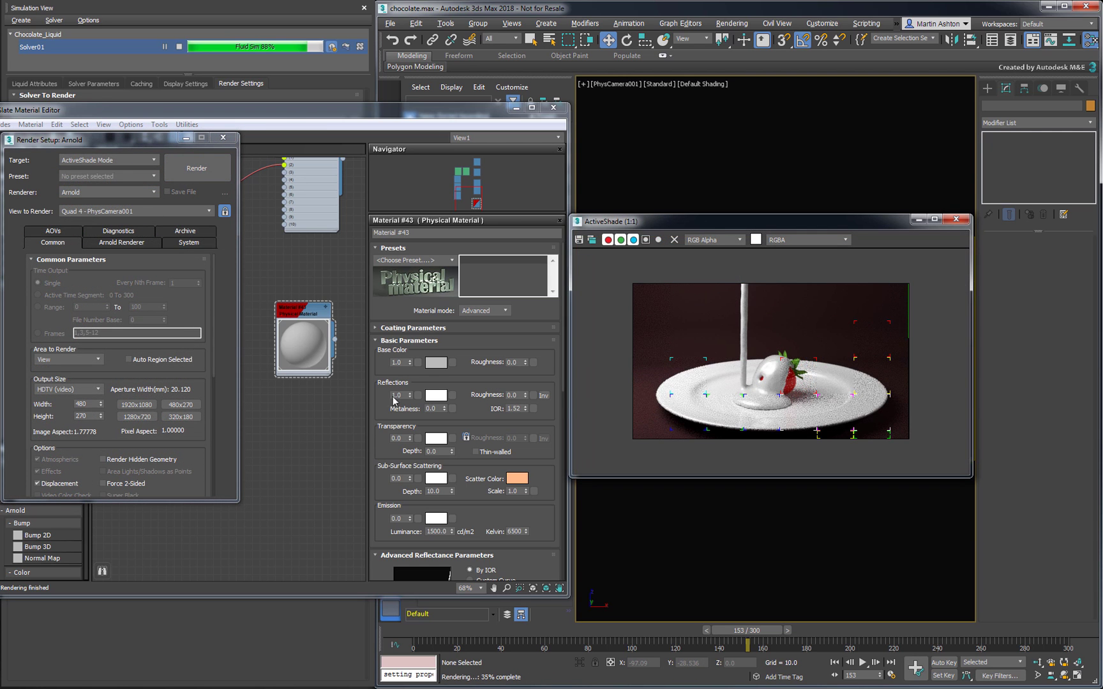
Set the material's base color to dark brown (RGB 0.03, 0.016, 0.0) and its base roughness to 0.1.
left_click(436, 362)
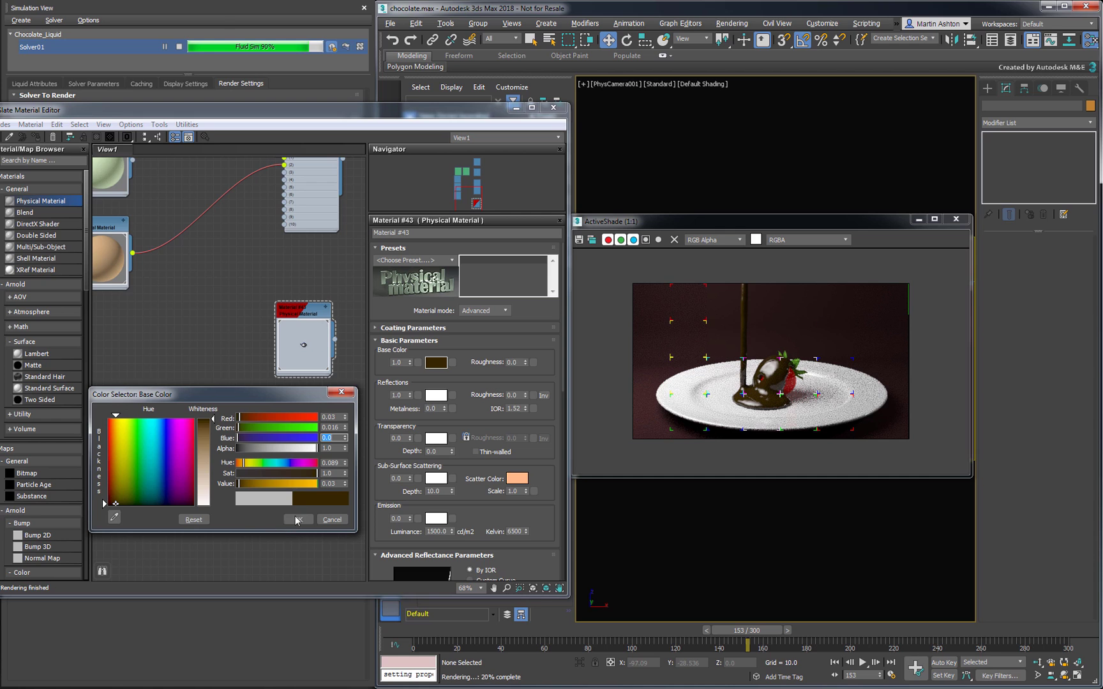
left_click(296, 519)
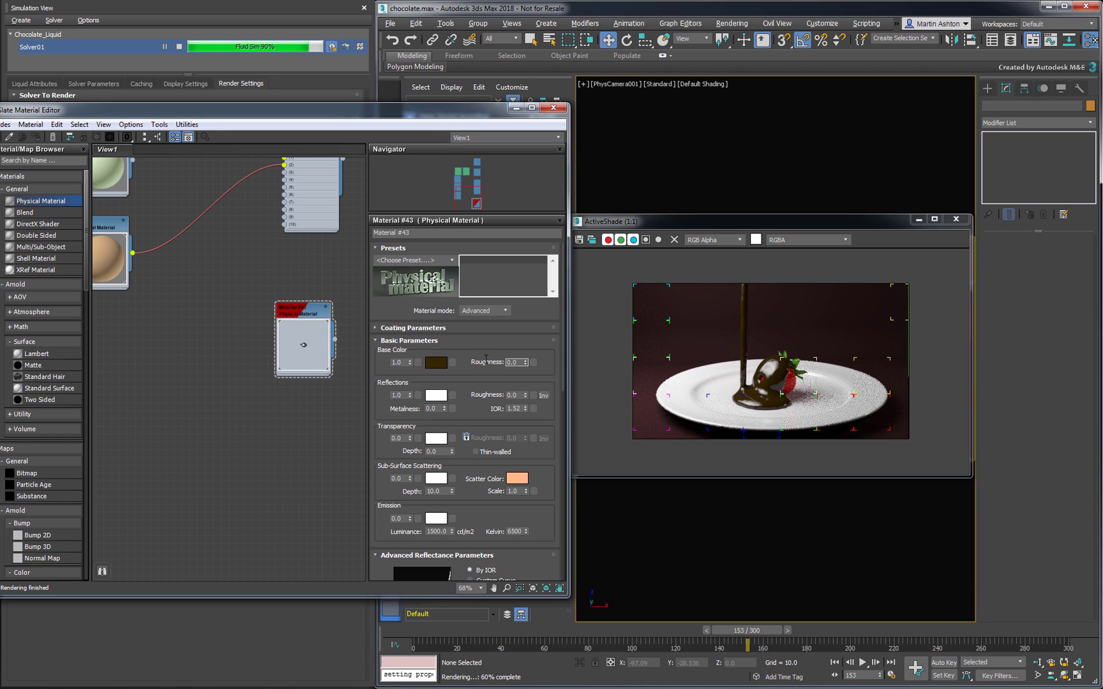
left_click(515, 362)
type("1")
key("Return")
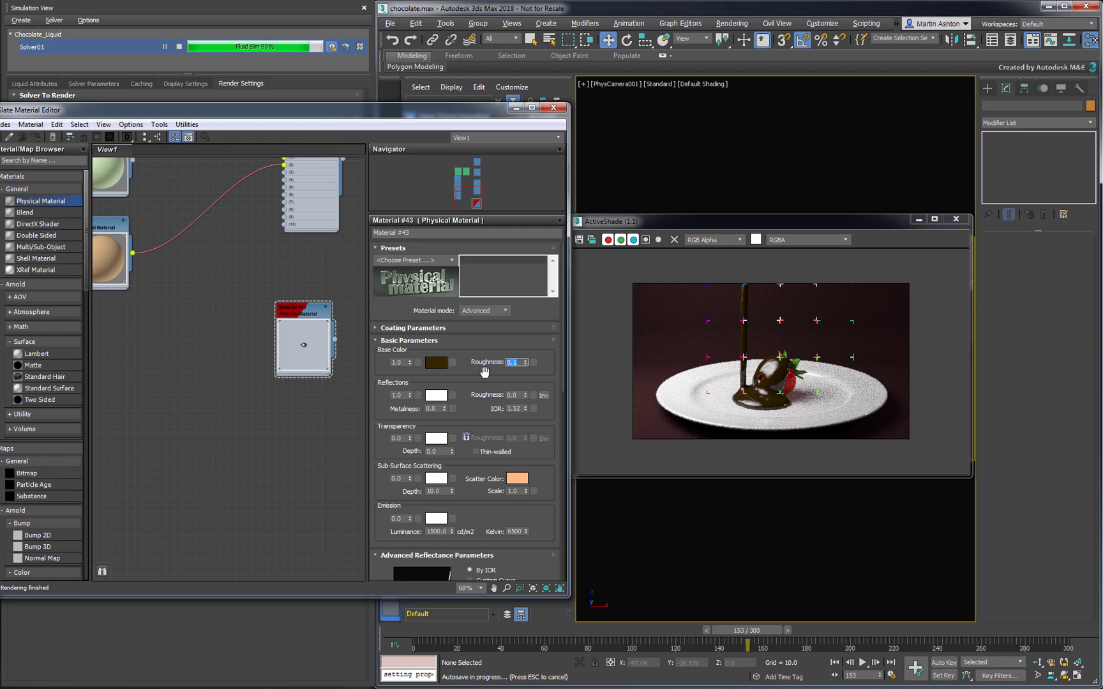
Set the material's reflection color to RGB 0.417, 0.31, 0.225 and its reflection roughness to 0.1.
left_click(436, 395)
type("0.417")
key("Tab")
type("0.31")
key("Tab")
type("0.225")
key("Return")
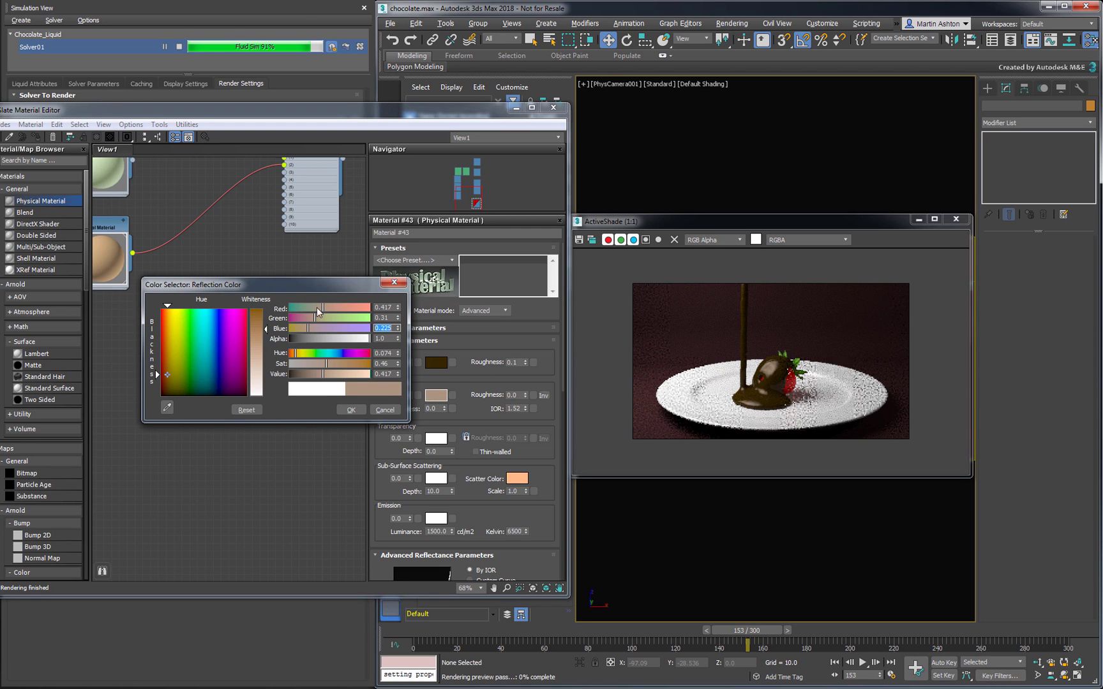
left_click(351, 411)
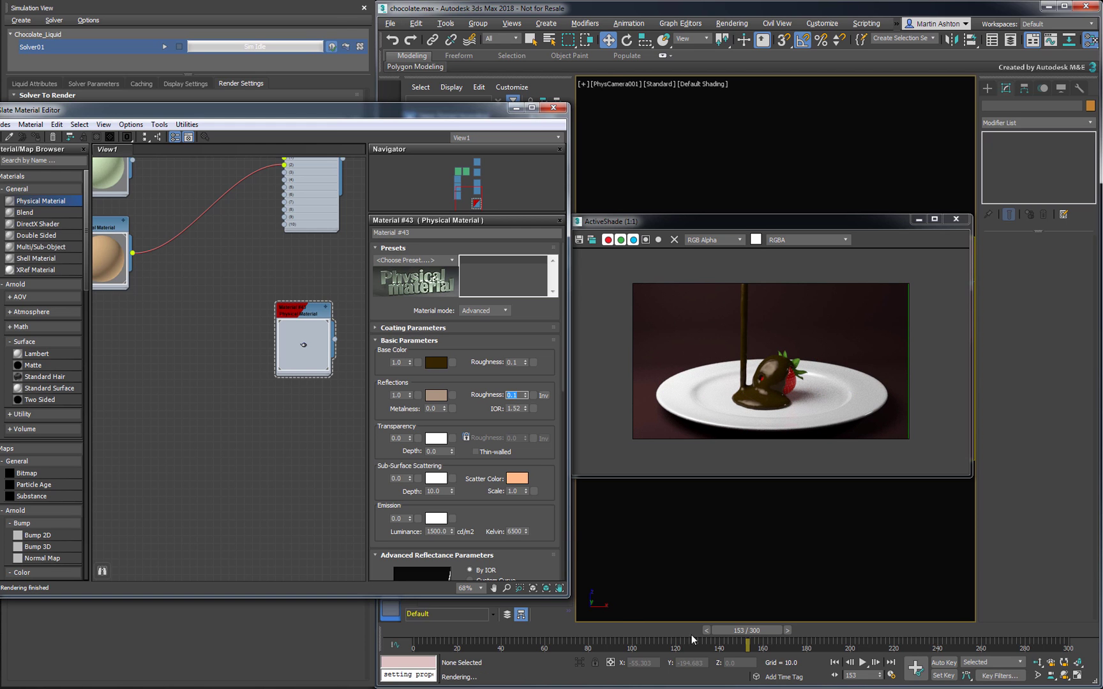
Scrub to frame 300 to check the chocolate in the ActiveShade preview, and close the preview and the material editor.
left_click_drag(727, 630, 1047, 631)
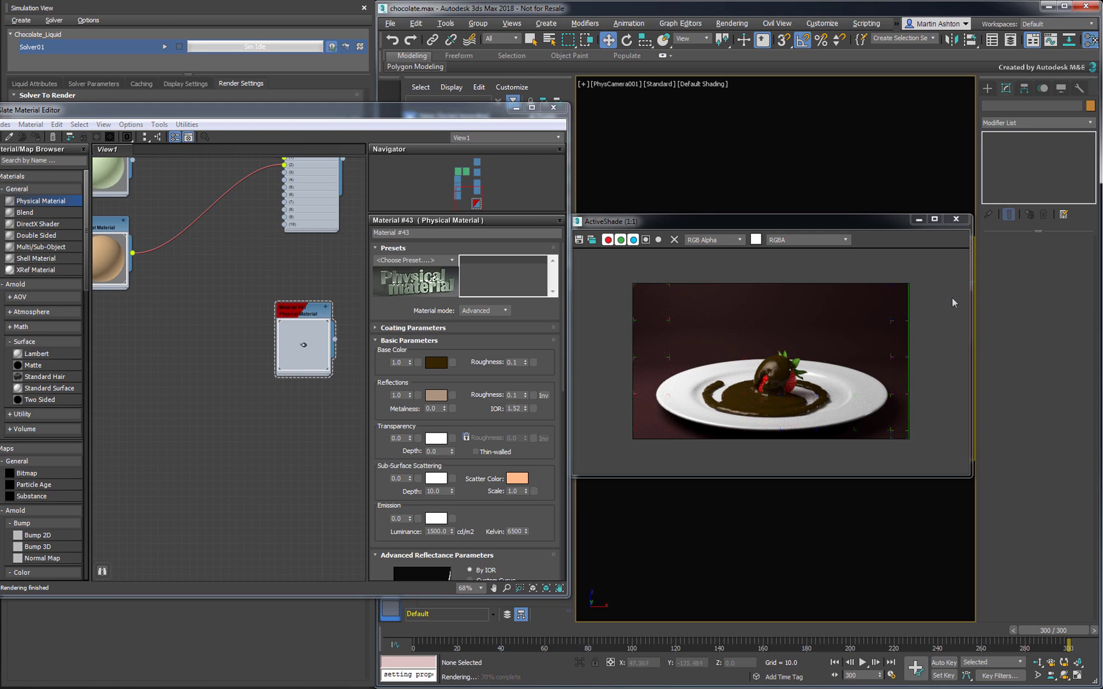
left_click(956, 220)
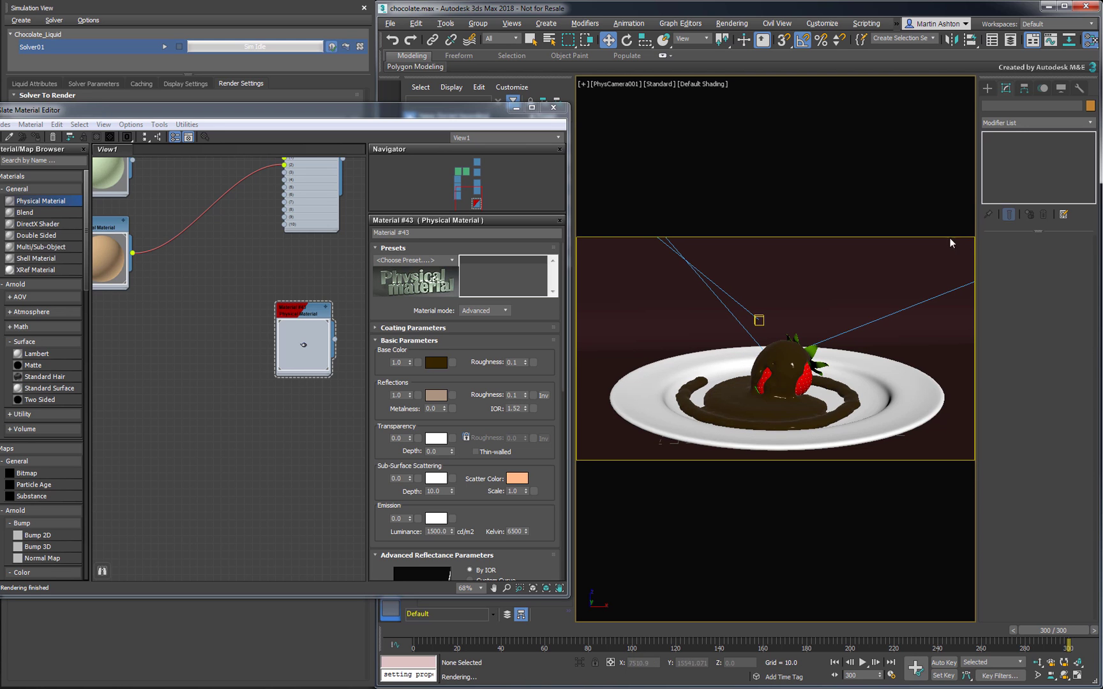
left_click(560, 109)
Set the liquid mesh's Droplet Reveal Factor to 0.0.
left_click(180, 83)
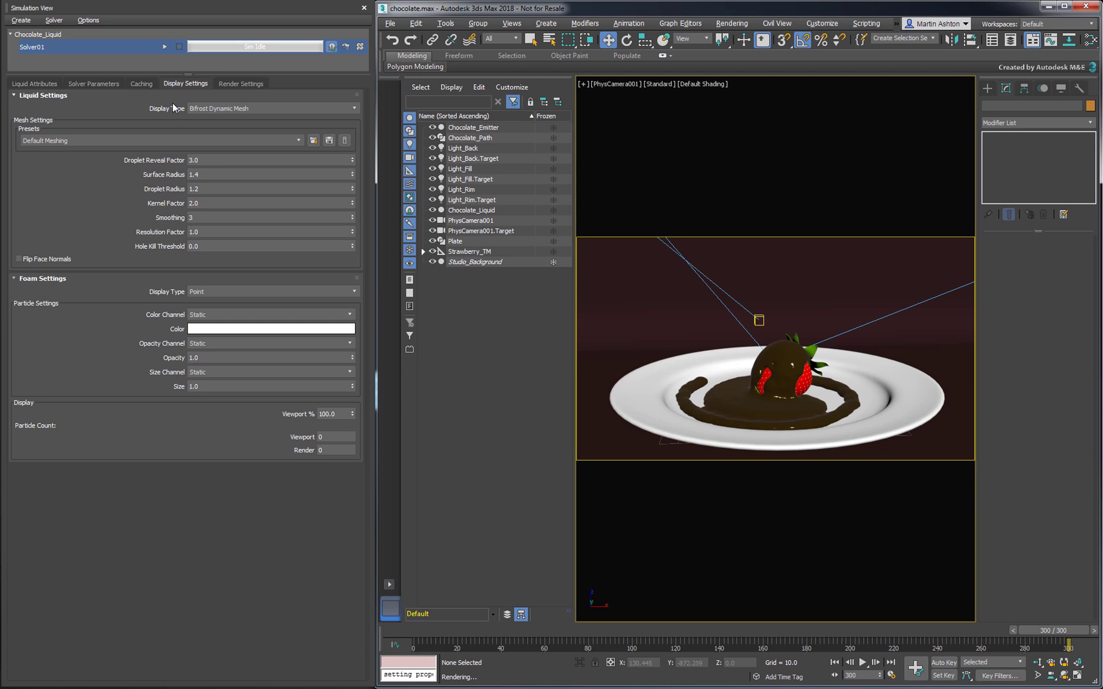
left_click(194, 160)
type("0")
key("Return")
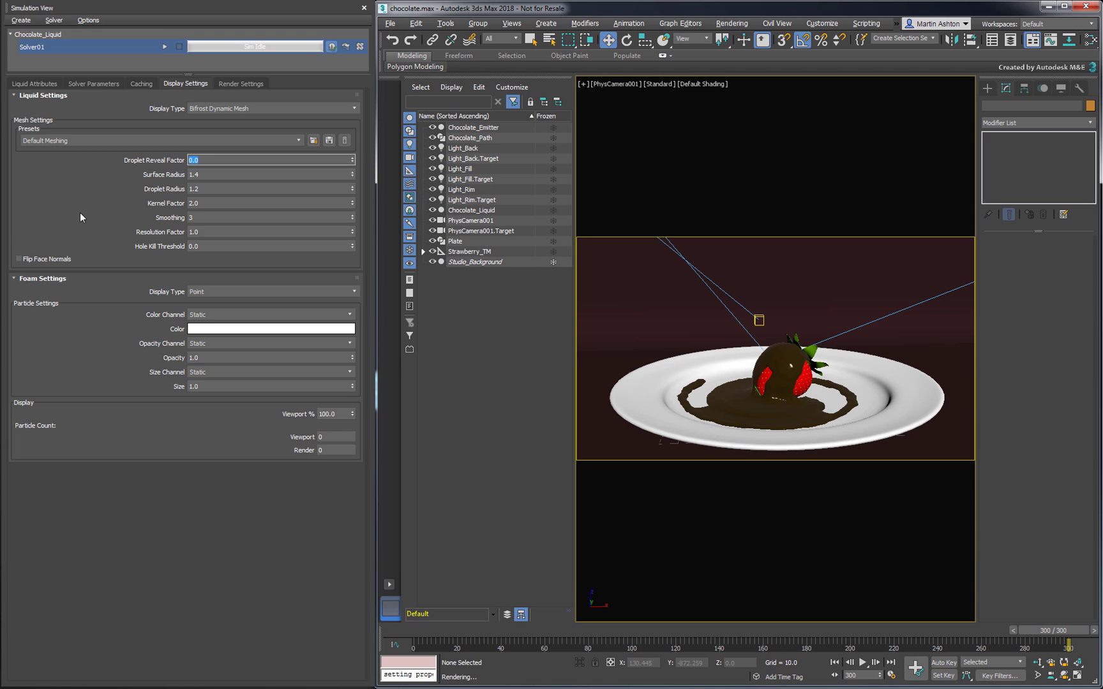
Set the liquid mesh's Droplet Reveal Factor to 3.0 and its Surface Radius to 0.7.
type("3")
key("Tab")
type("0.7")
key("Return")
Set the liquid mesh's Resolution Factor to 2.0.
double_click(215, 232)
type("2")
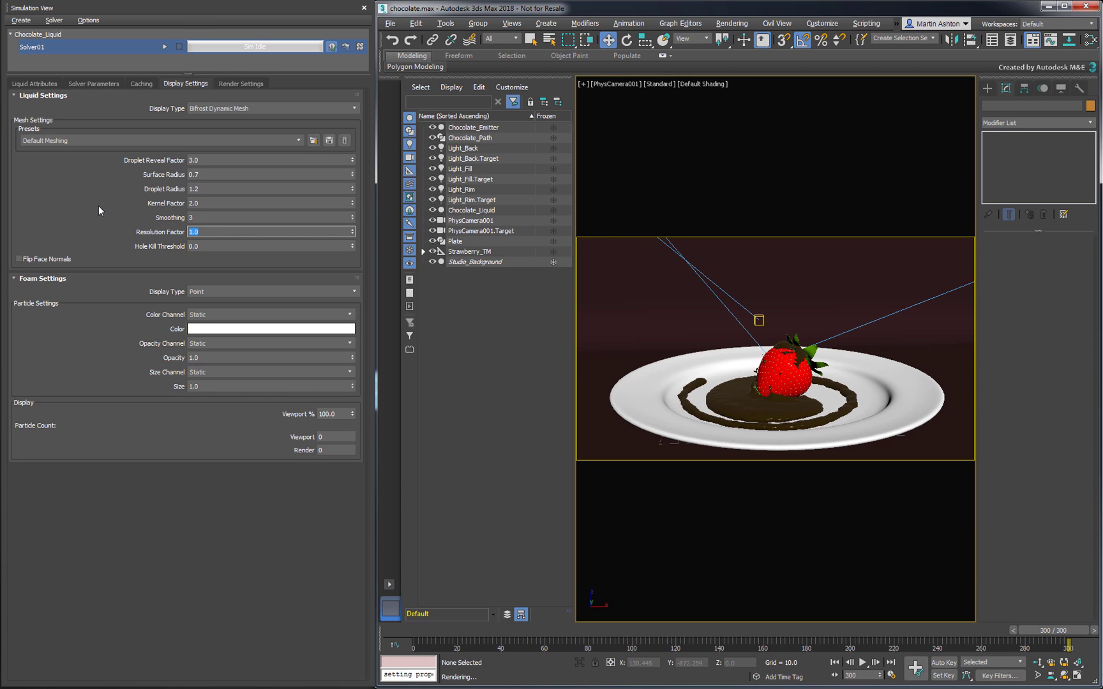
key("Return")
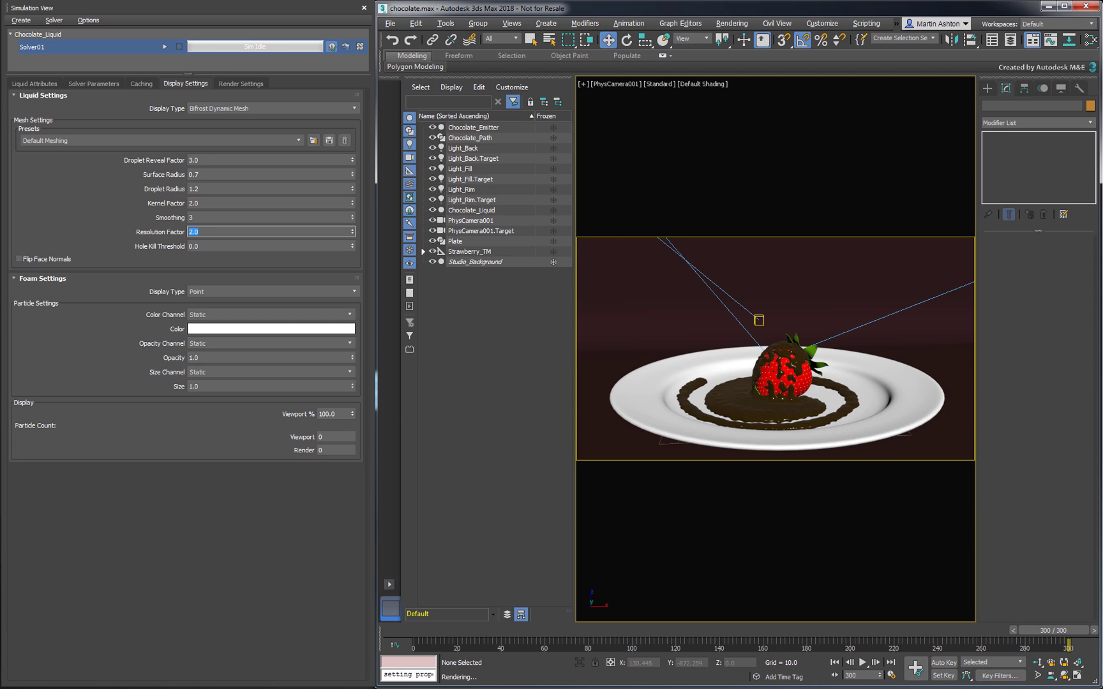
Set the liquid mesh's Resolution Factor to 1.0 and its Surface Radius to 1.4.
type("1")
key("Return")
left_click(191, 175)
type("1.4")
key("Return")
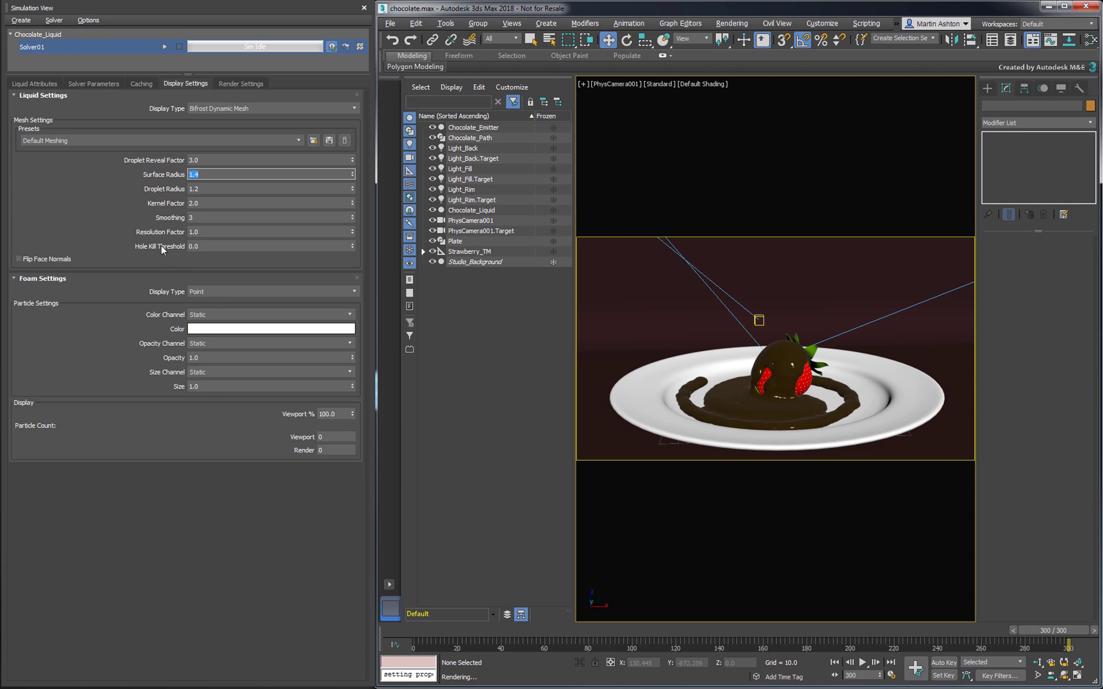
Duplicate Solver01 and rename the copy Solver_Hi_Res.
right_click(69, 52)
left_click(90, 83)
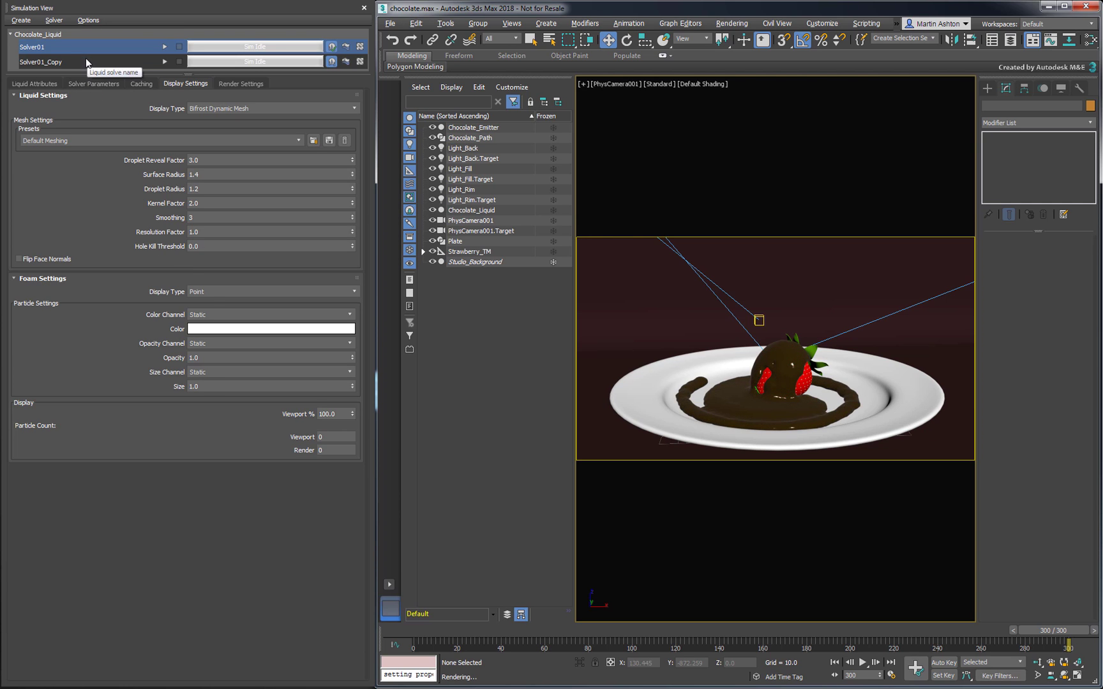
left_click(88, 62)
right_click(71, 60)
left_click(83, 80)
type("Solver_Hi_Res")
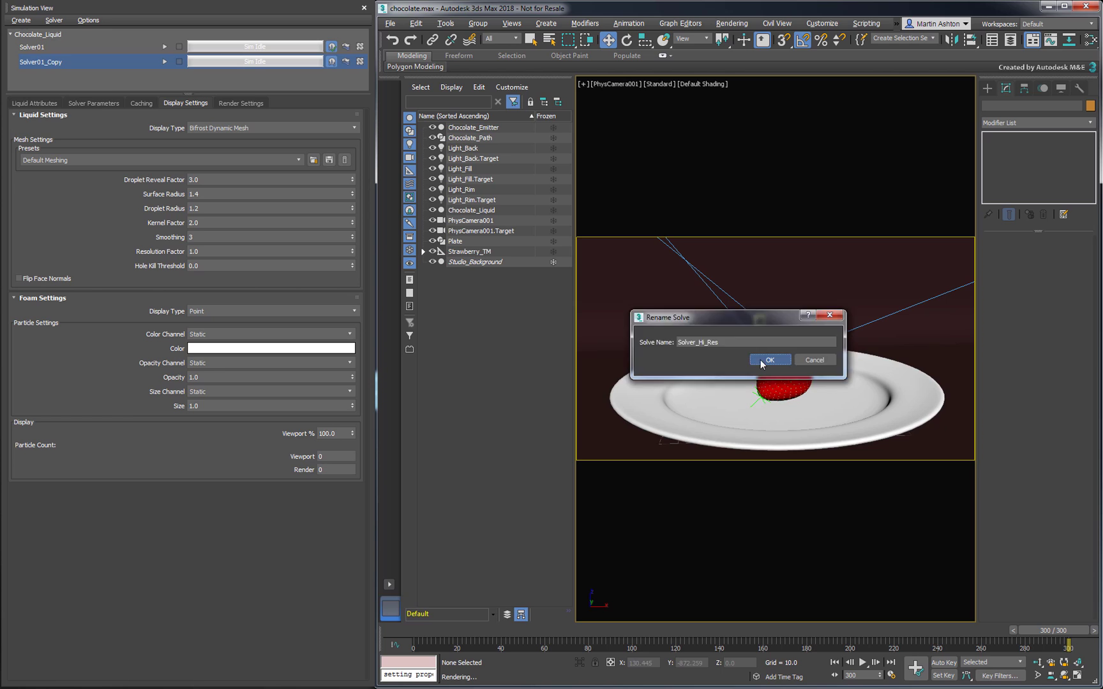
left_click(760, 359)
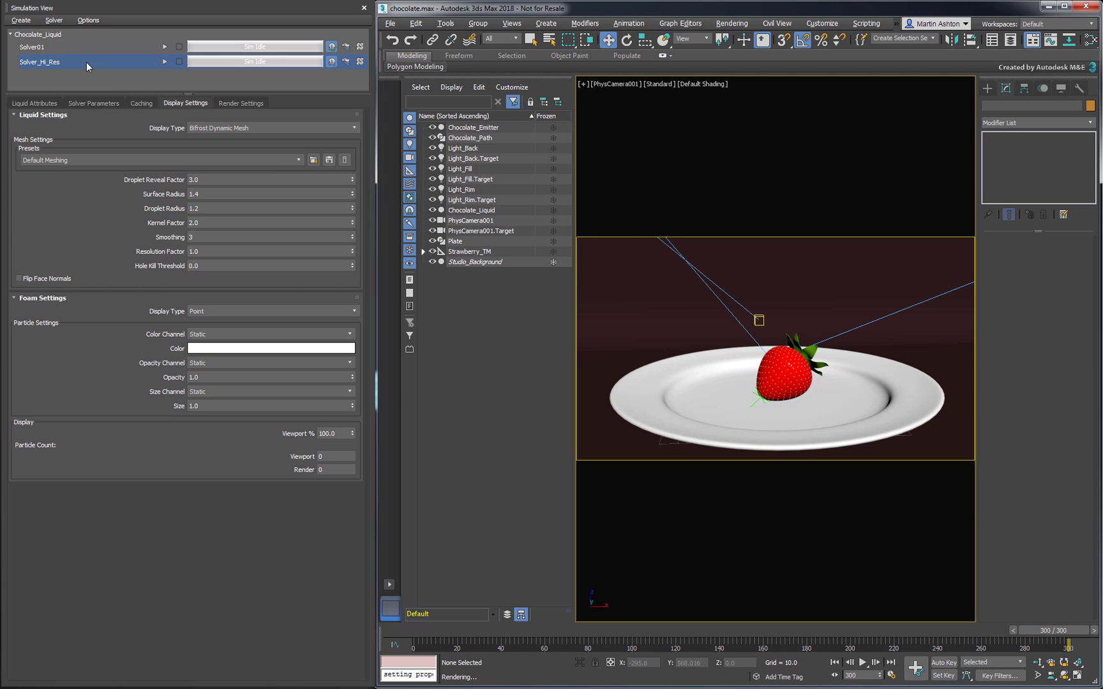
Return to frame 0 and set the emitter conversion Thickness of Solver_Hi_Res to 0.0.
left_click_drag(1052, 631, 408, 643)
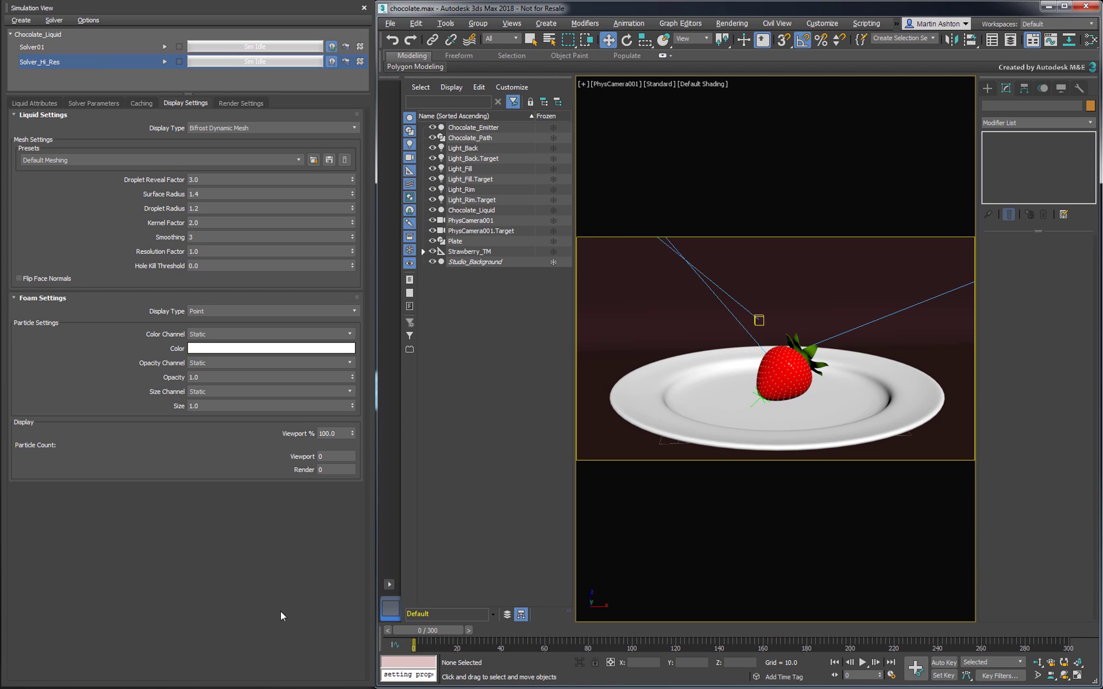
left_click(94, 103)
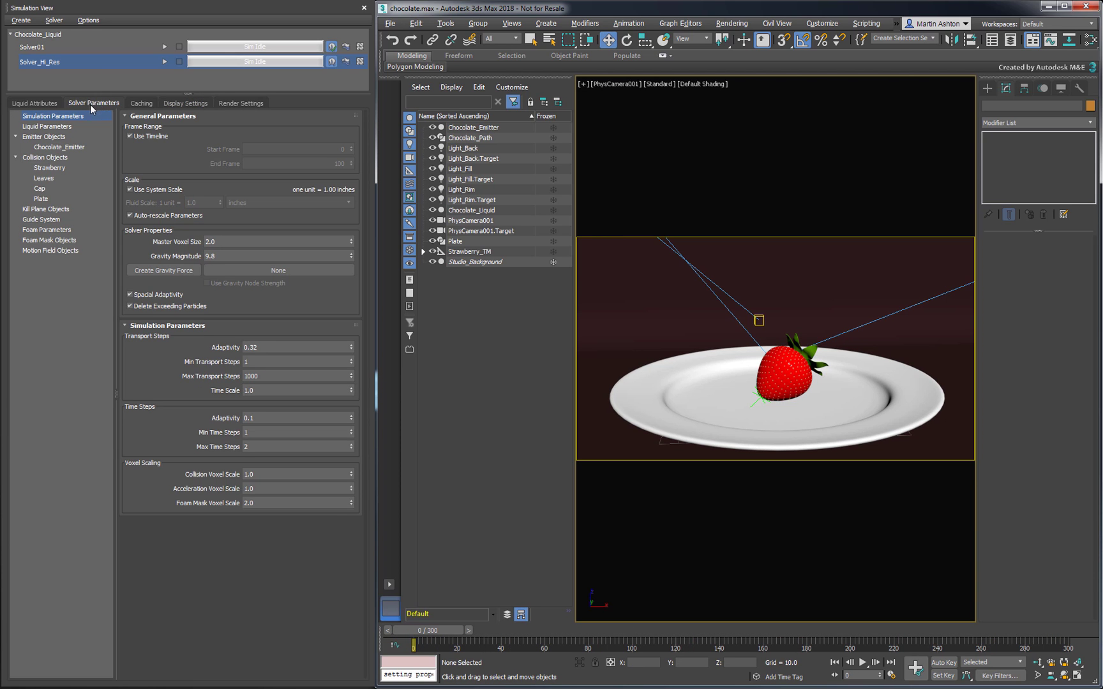
double_click(225, 241)
left_click(67, 137)
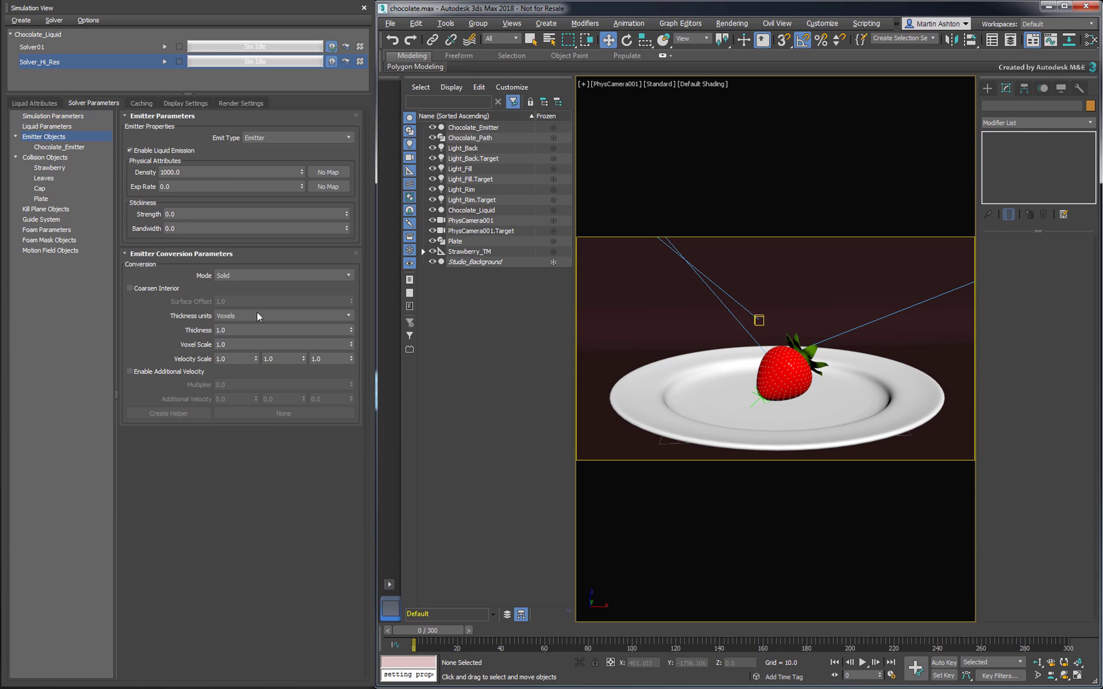
left_click(245, 329)
type("0")
key("Return")
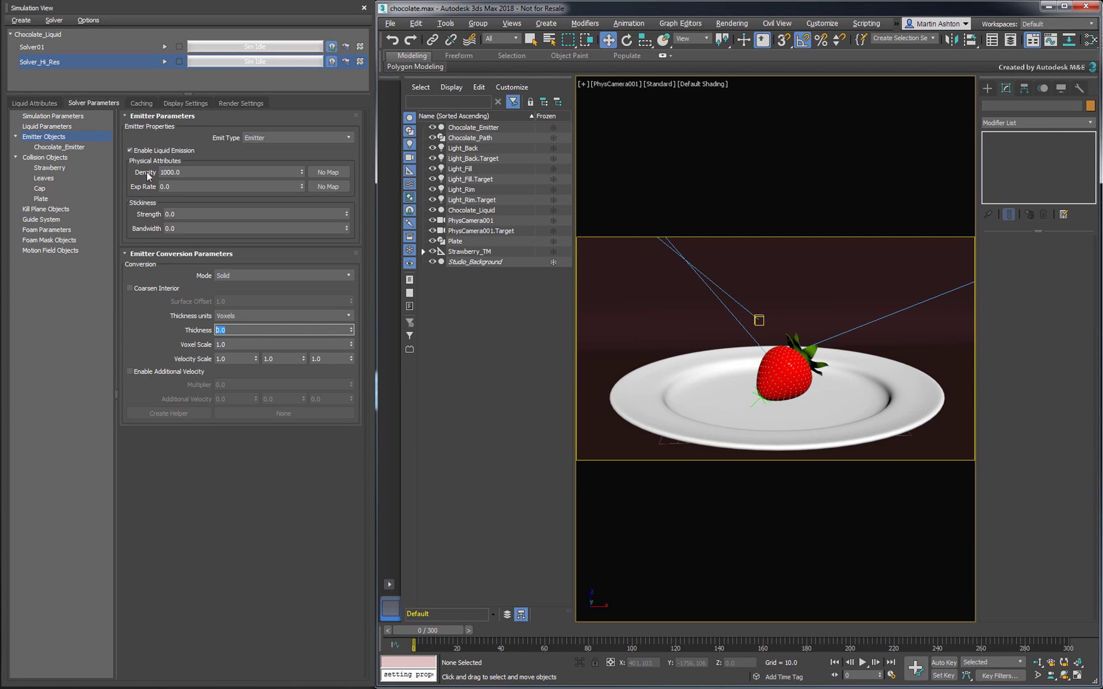
Set the liquid display type of Solver_Hi_Res to Plane and run its simulation, starting timeline playback.
left_click(181, 104)
left_click(225, 128)
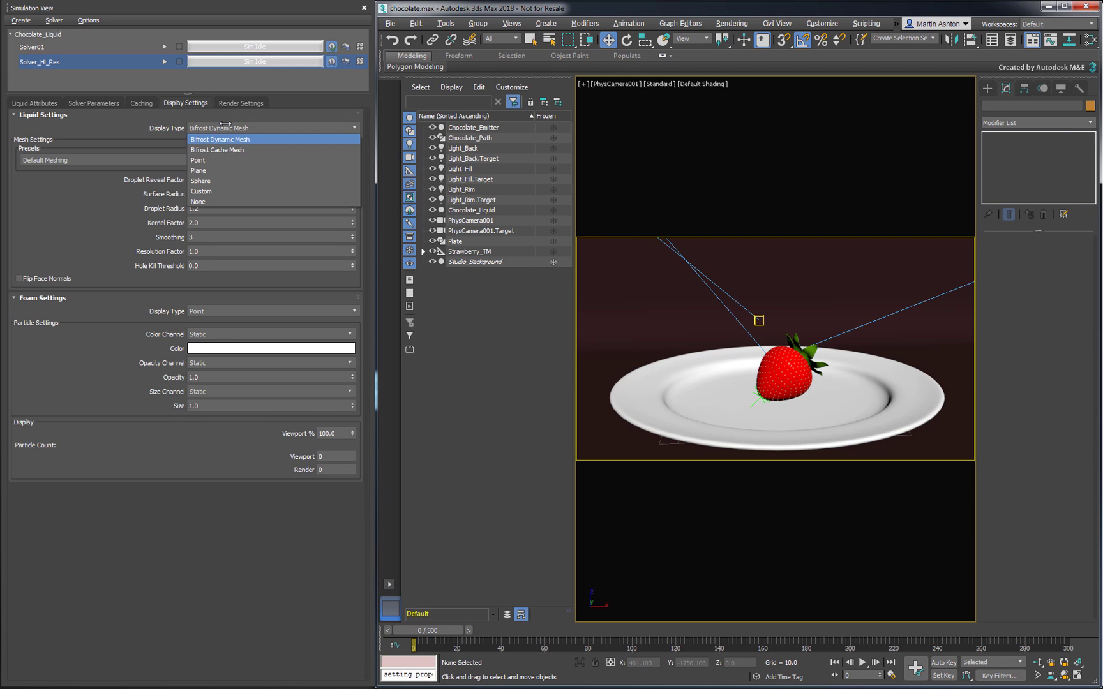
left_click(202, 170)
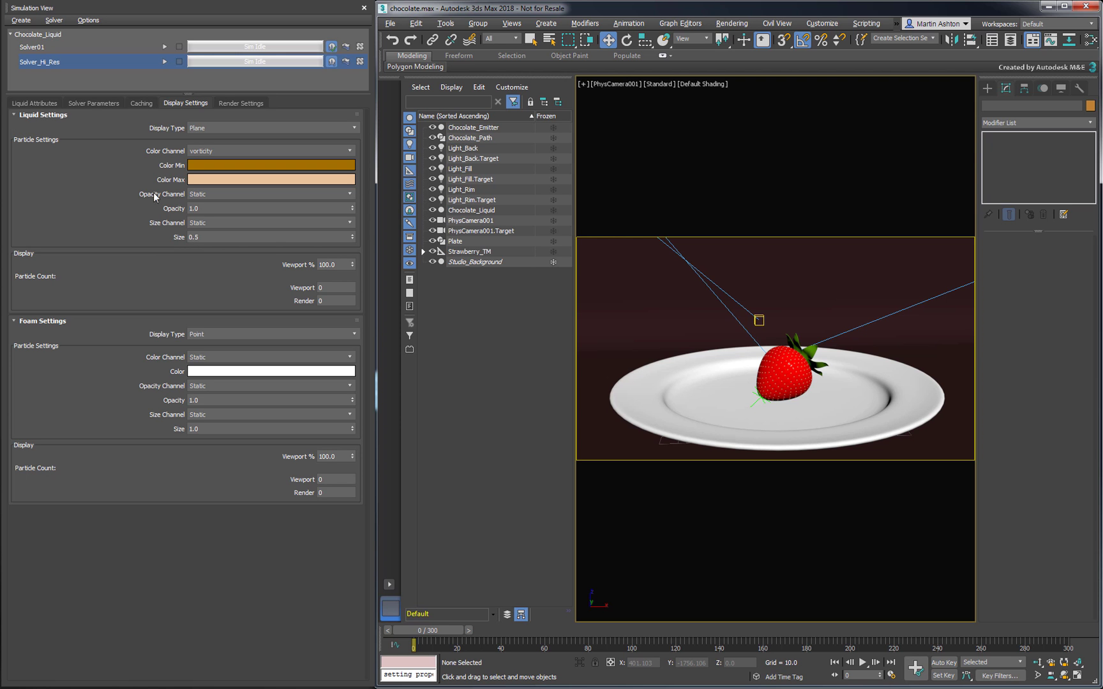
left_click(164, 63)
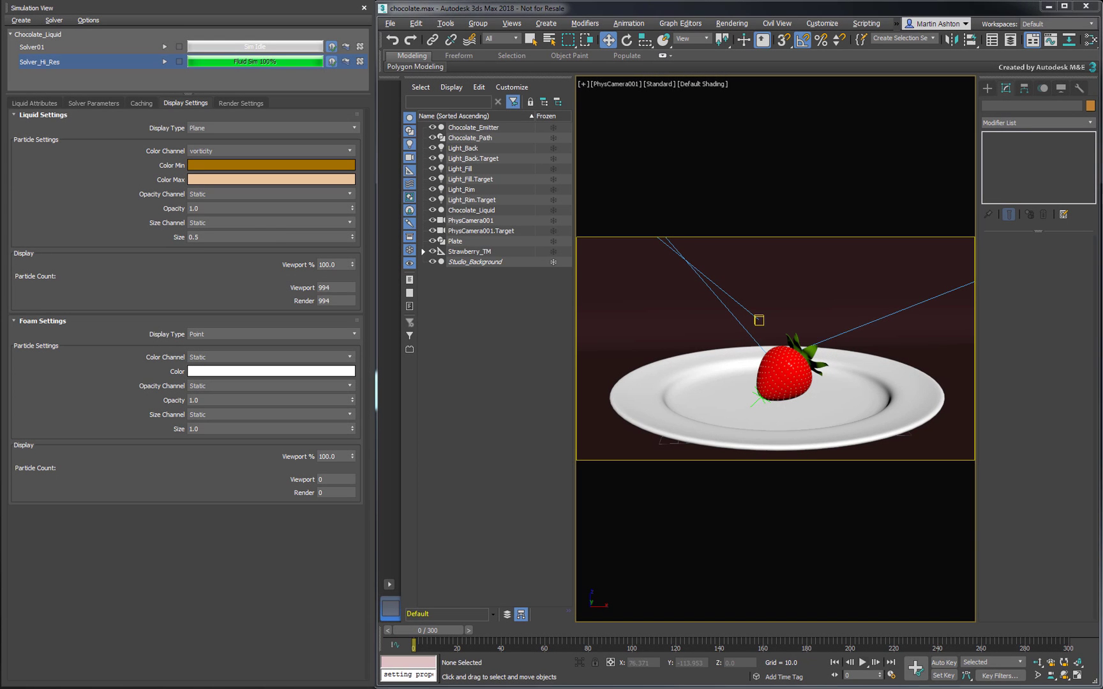
left_click(862, 663)
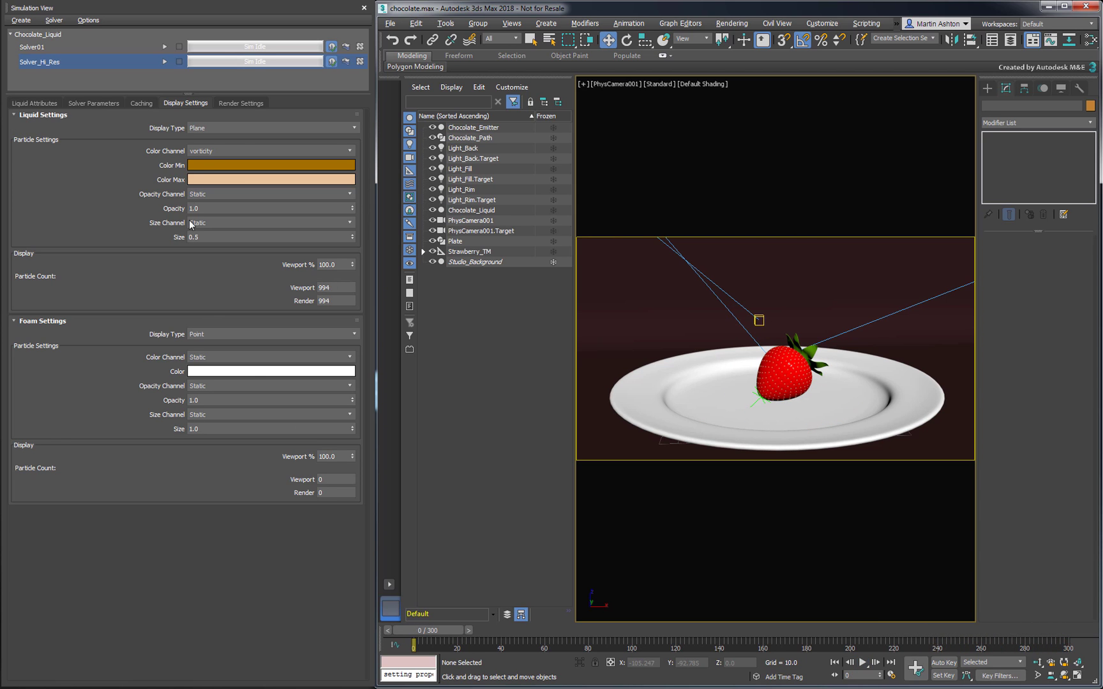
Show Solver_Hi_Res as Bifrost Dynamic Mesh at frame 300 and compare it with the Solver01 result.
left_click(213, 128)
left_click(214, 139)
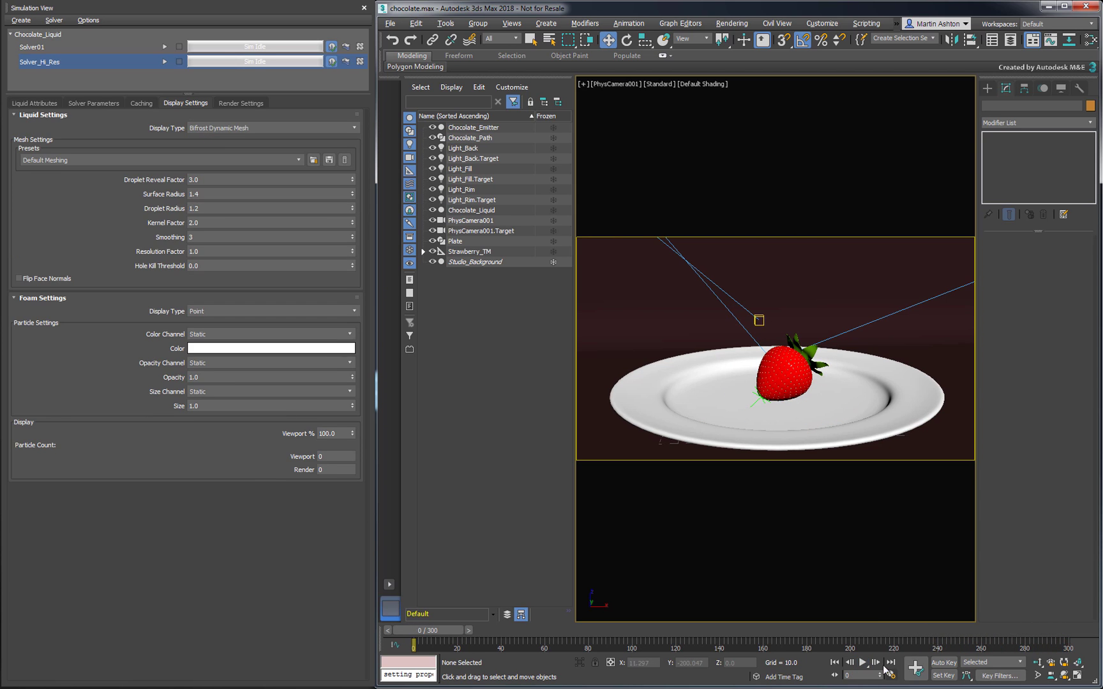
left_click(889, 663)
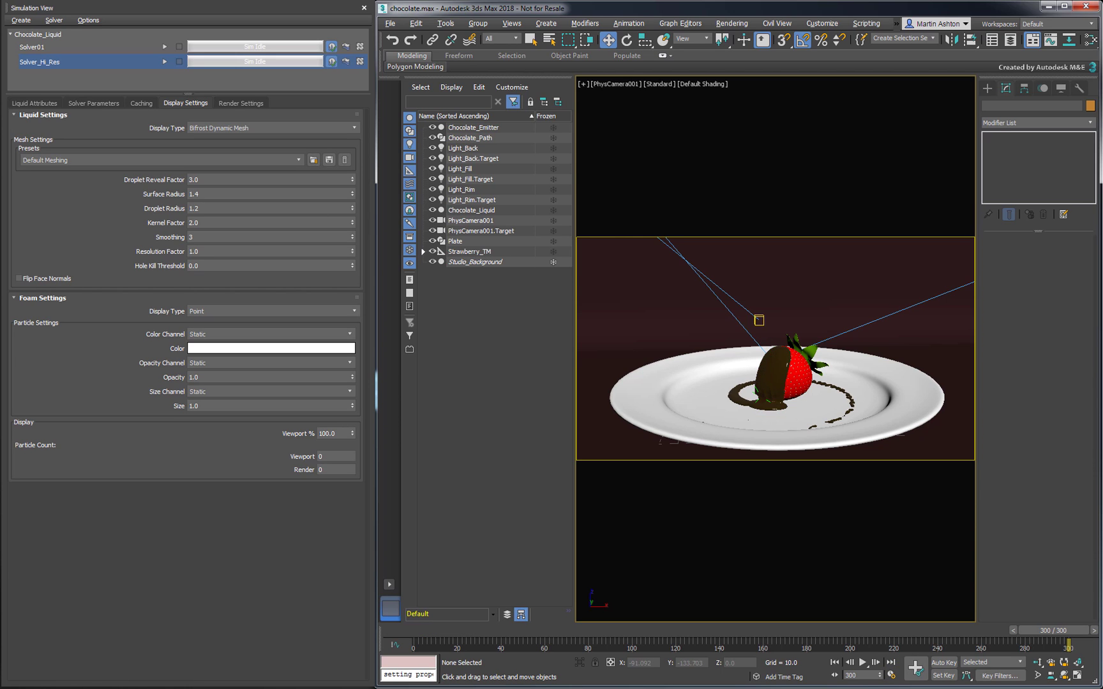
left_click(32, 46)
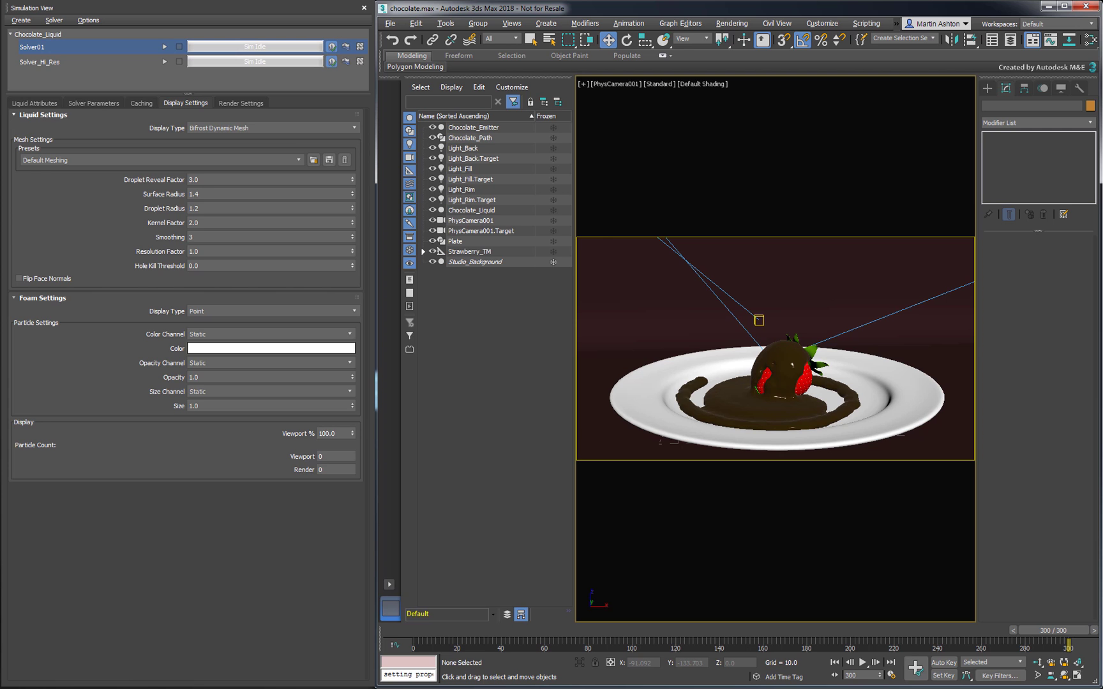
Enable mesh solving for Solver_Hi_Res with its liquid solve off, and run the solver.
left_click(40, 61)
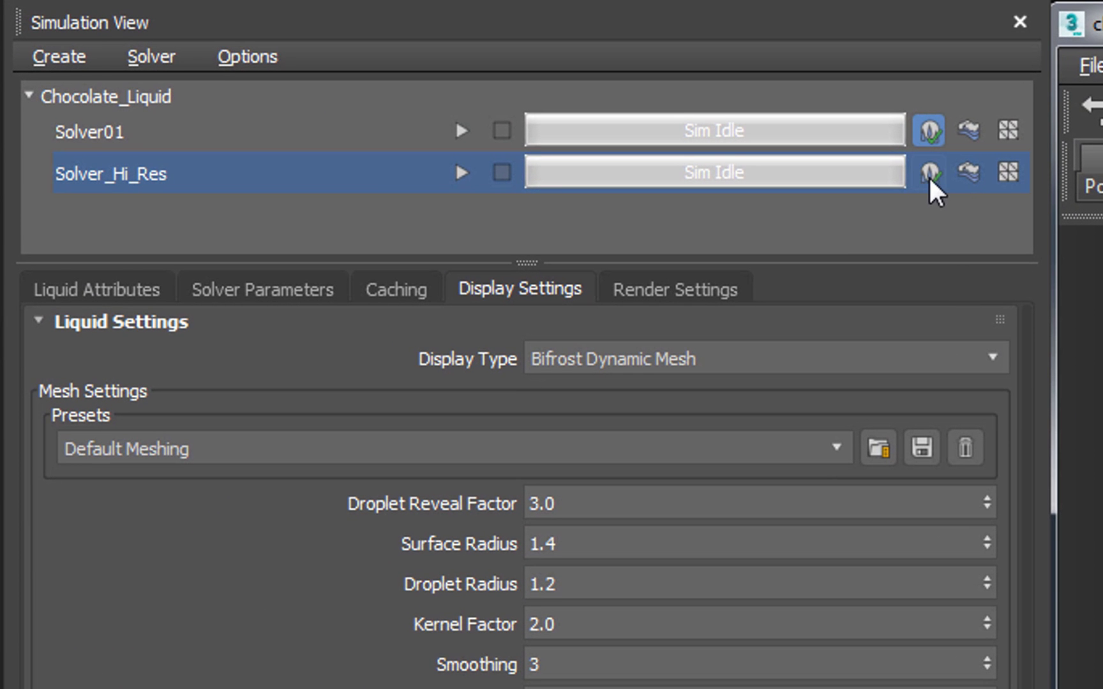
left_click(1009, 171)
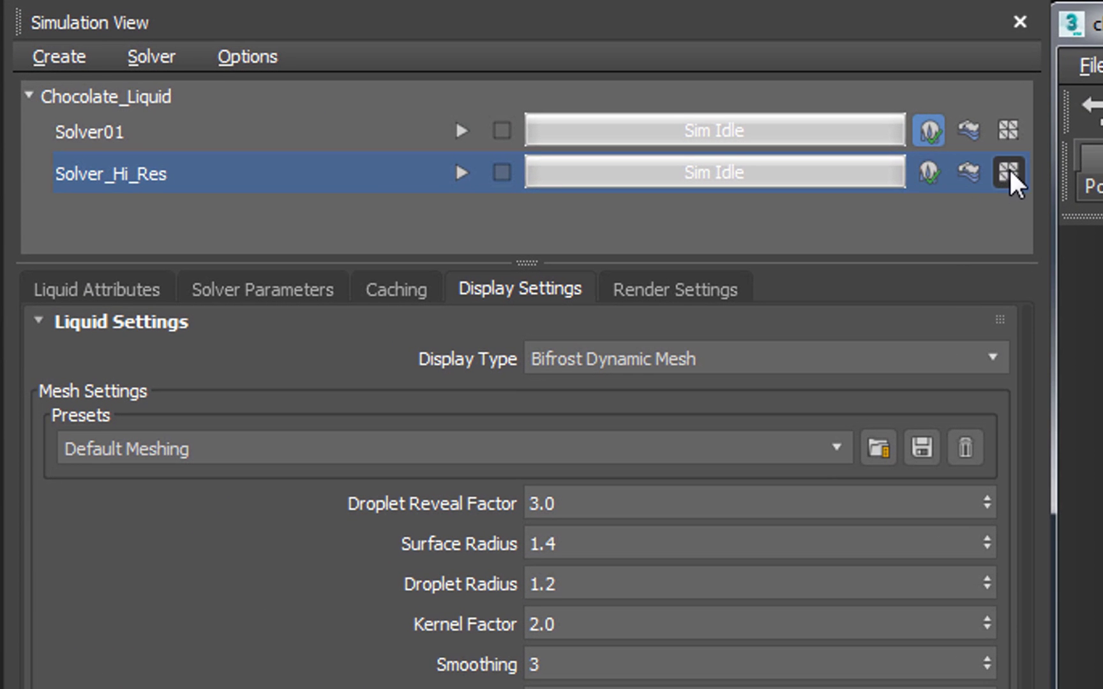
left_click(462, 175)
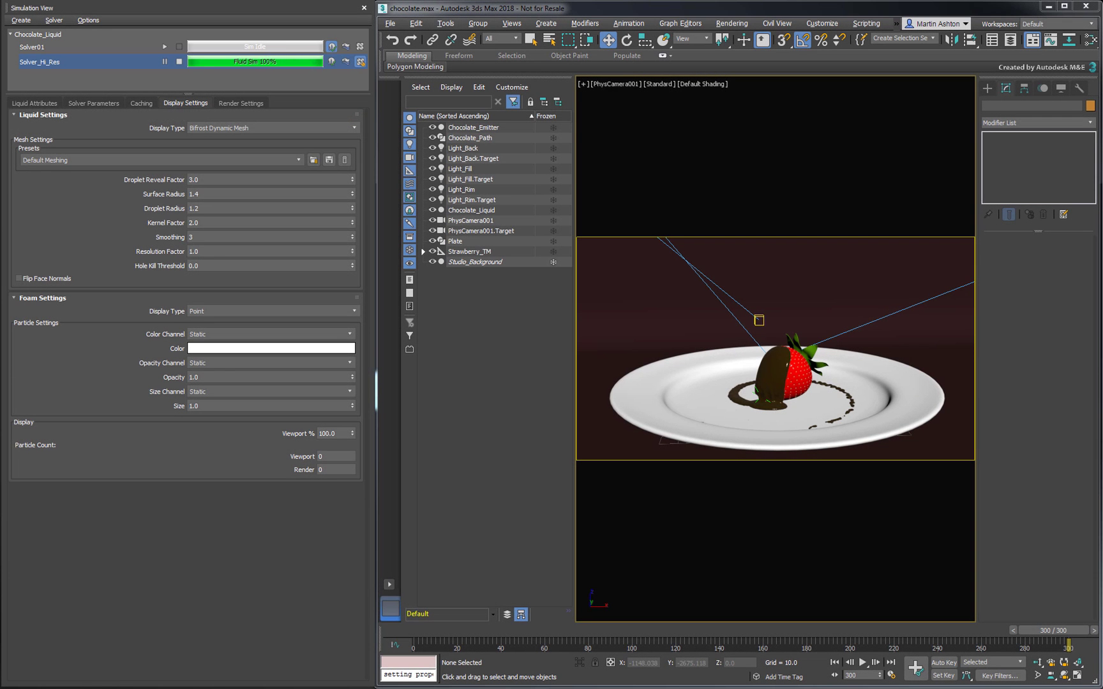
Set the liquid display type of Solver_Hi_Res to Bifrost Cache Mesh and play the animation to check it.
left_click(227, 128)
left_click(217, 153)
left_click(862, 663)
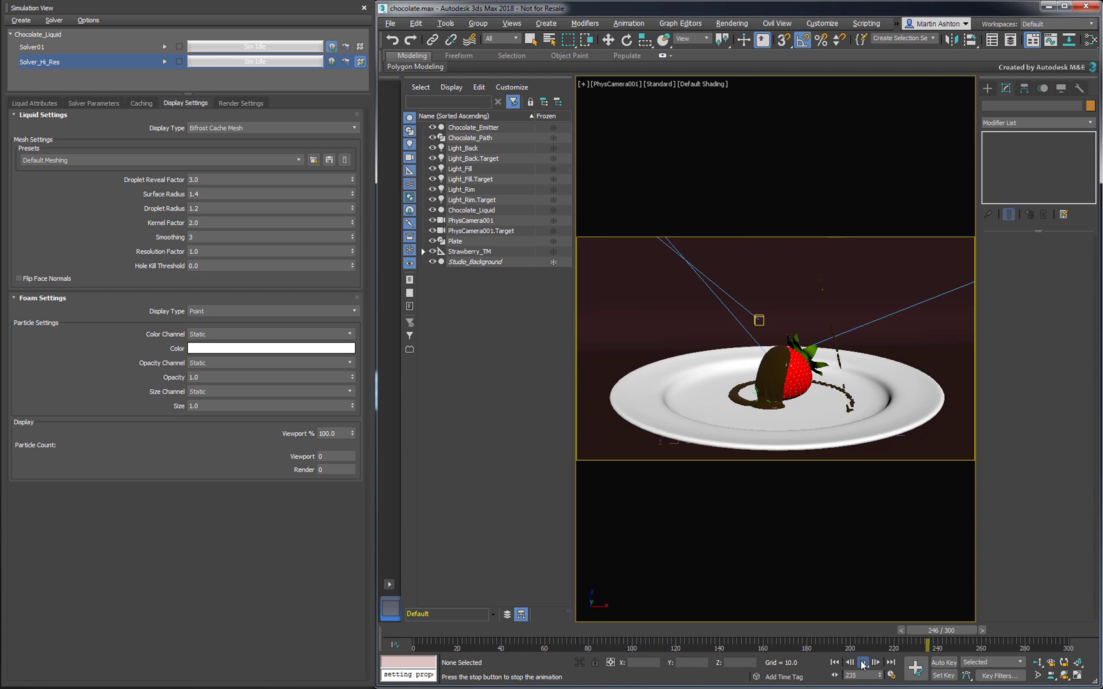
left_click(862, 663)
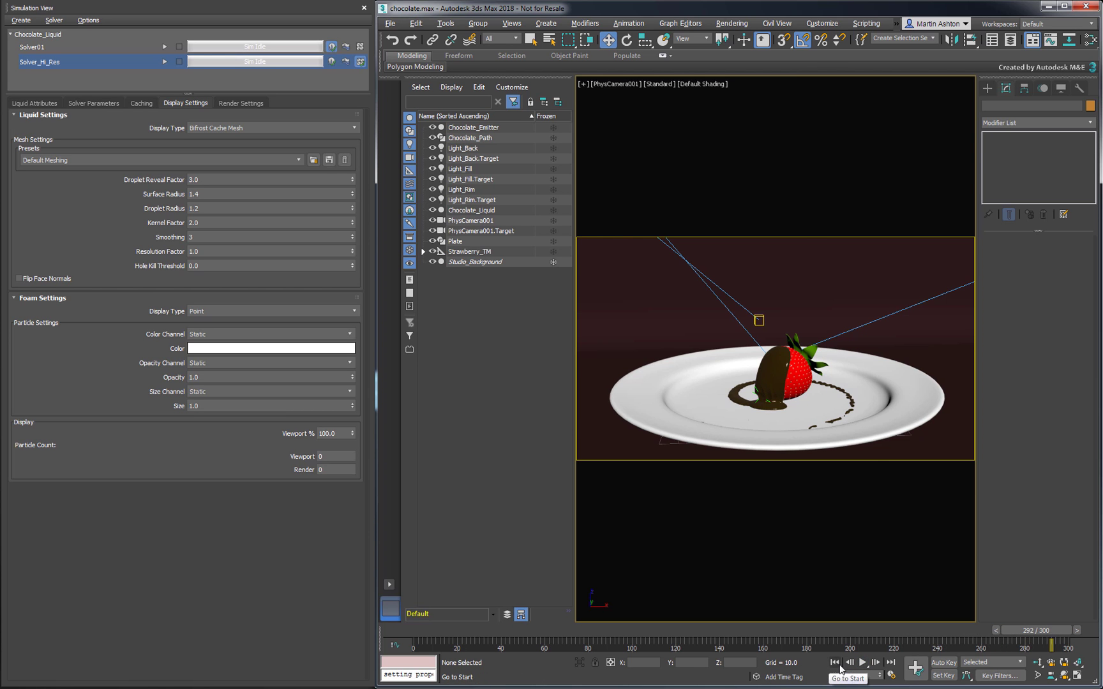
Render frame 222 from PhysCamera001 with Arnold, and close the render setup.
left_click(731, 23)
left_click(738, 84)
left_click(191, 164)
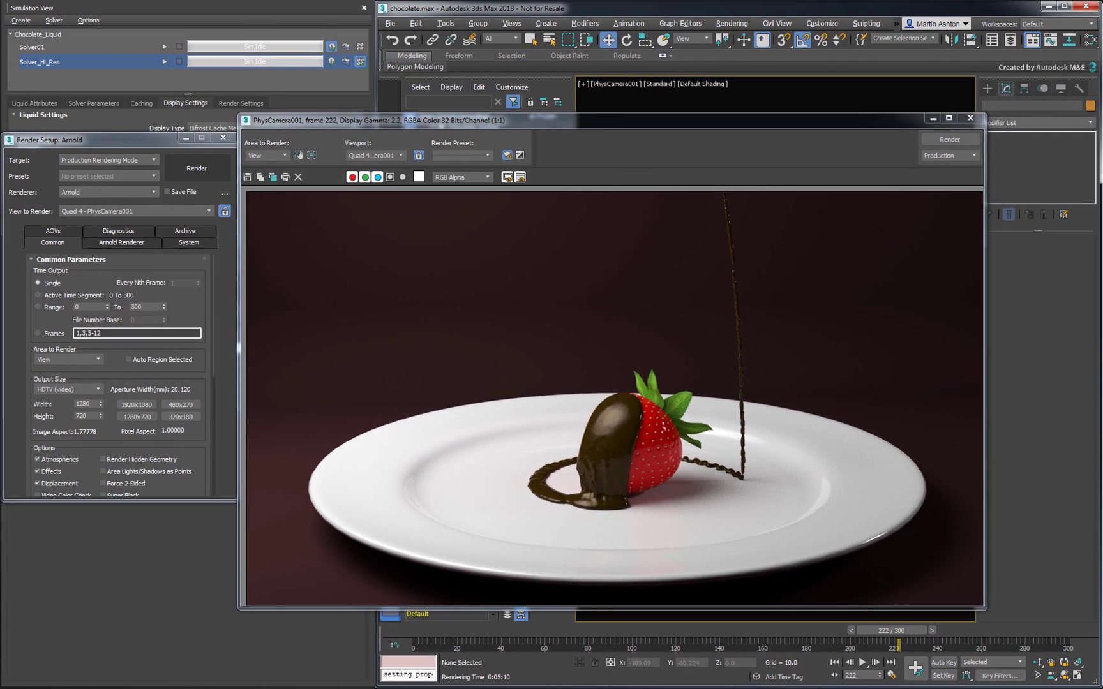
key("F10")
Move the rendered frame window aside and set the mesh Smoothing of Solver_Hi_Res to 10.
left_click_drag(461, 125, 573, 124)
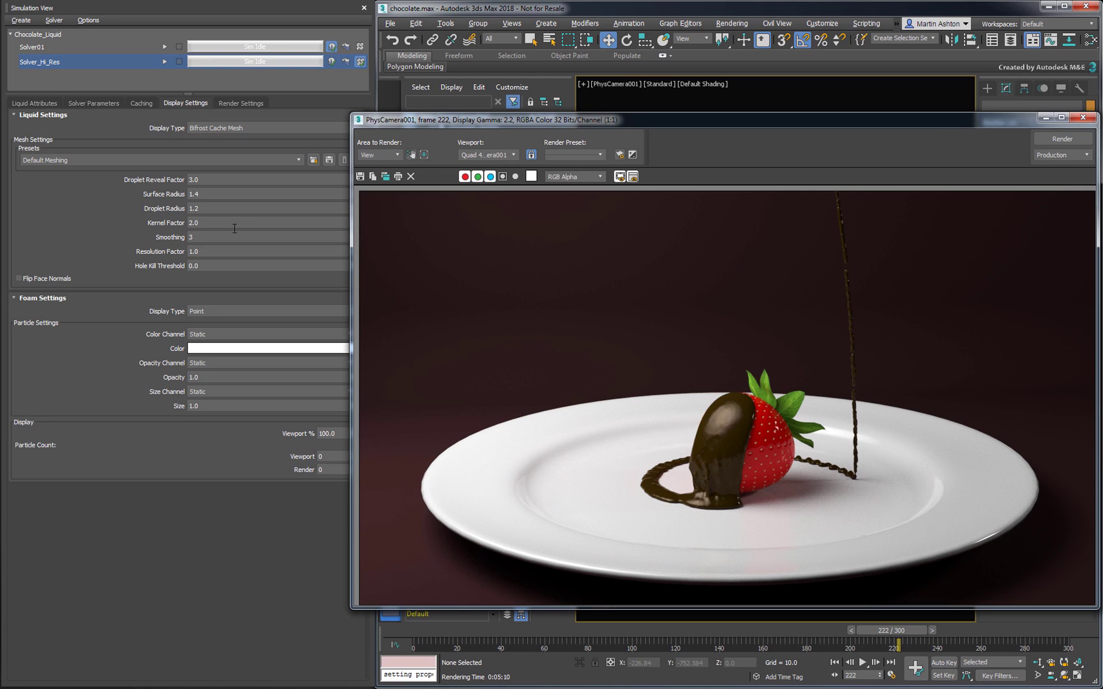
double_click(227, 237)
type("10")
key("Return")
Rerun the Solver_Hi_Res solve, clearing its existing cache, and render frame 222 again.
left_click(165, 62)
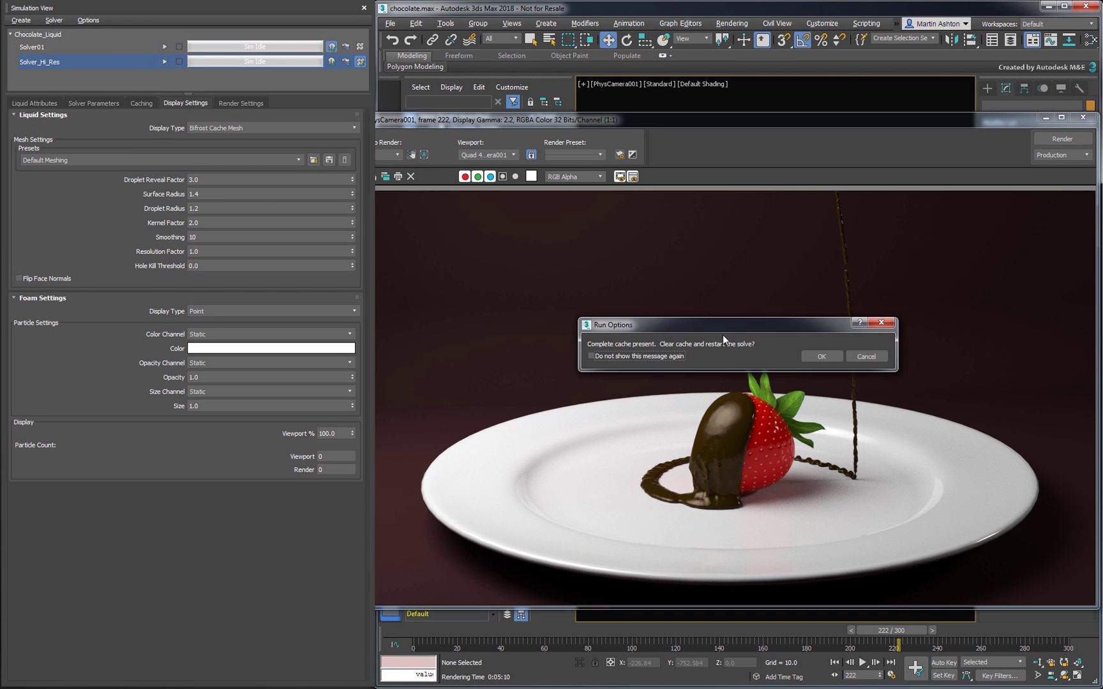
left_click(817, 362)
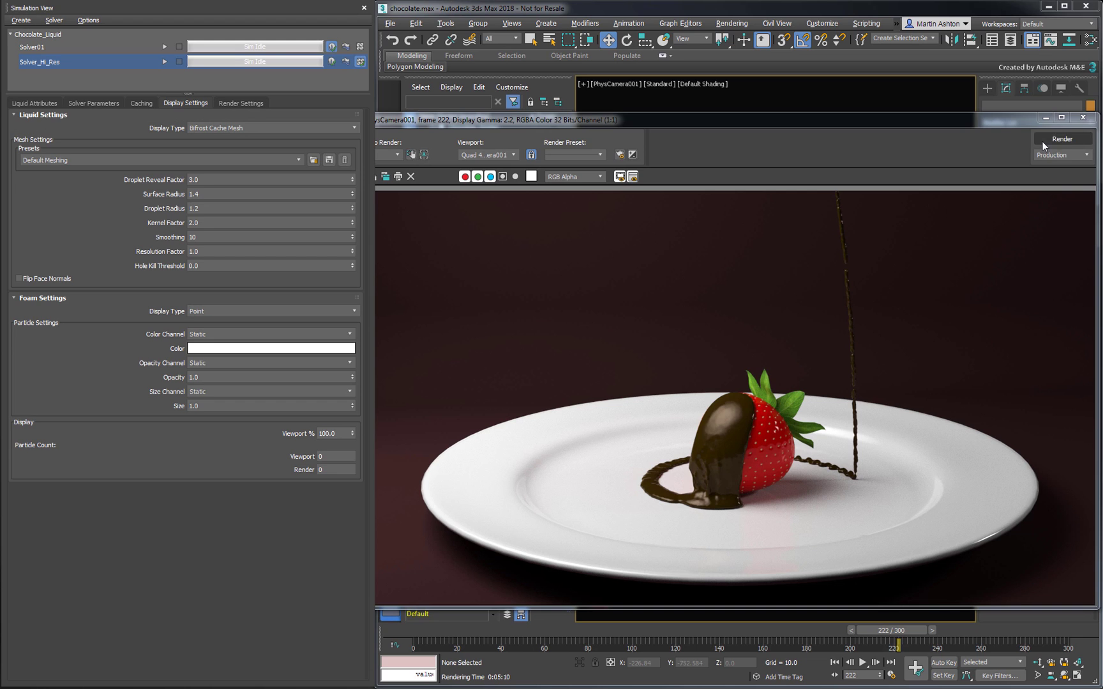
left_click(1046, 139)
left_click(1045, 138)
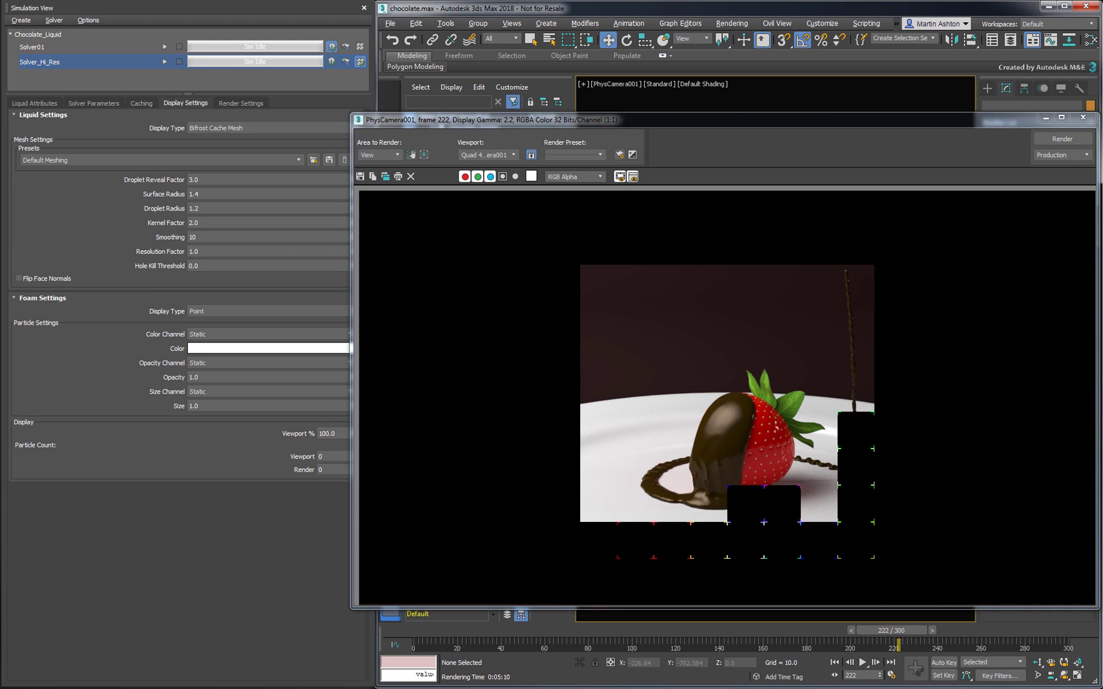